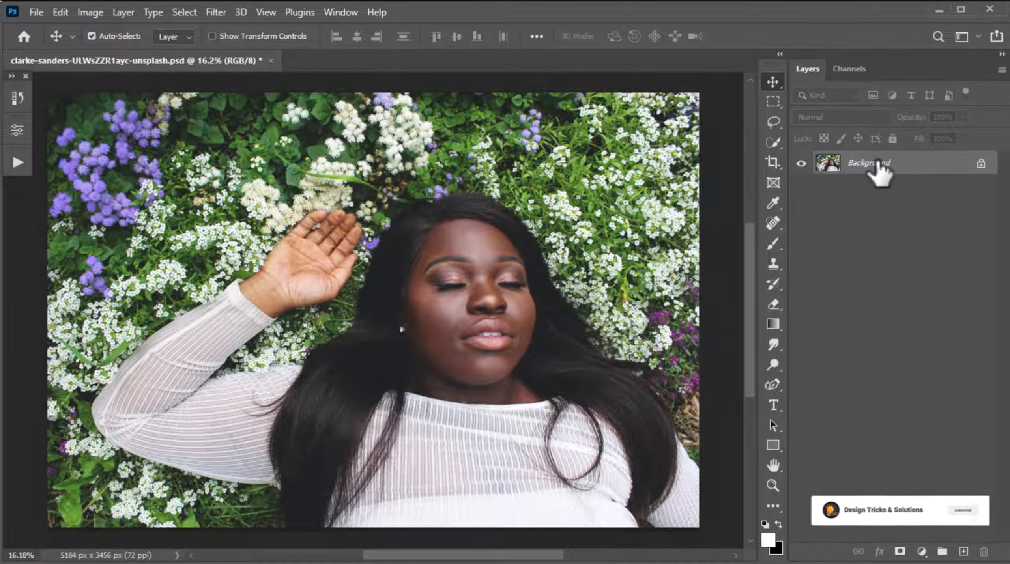
Step: Add a Curves adjustment layer above the Background and raise the RGB curve's midtones to brighten the photo
click(921, 551)
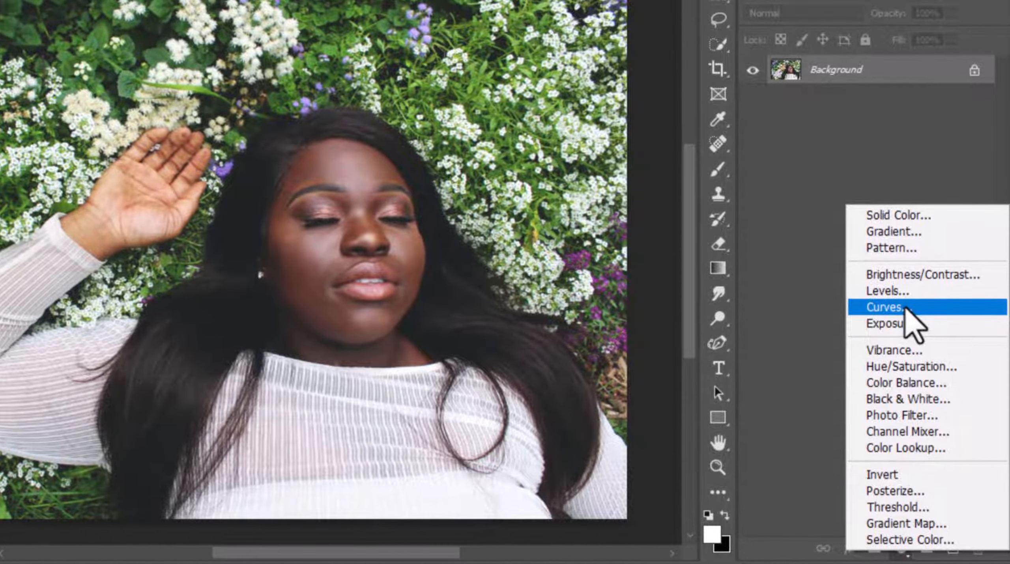
click(900, 328)
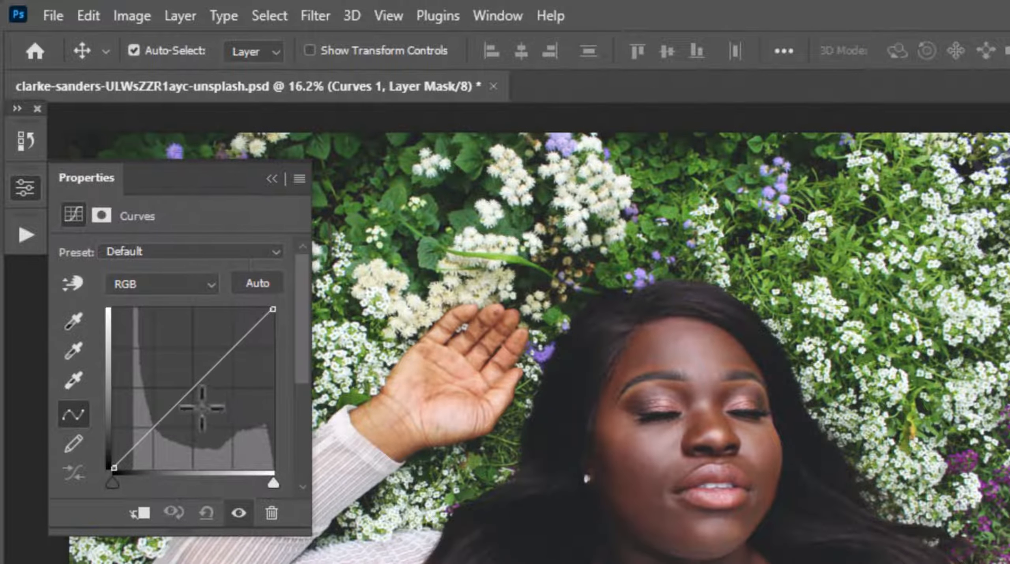
drag(173, 407, 180, 364)
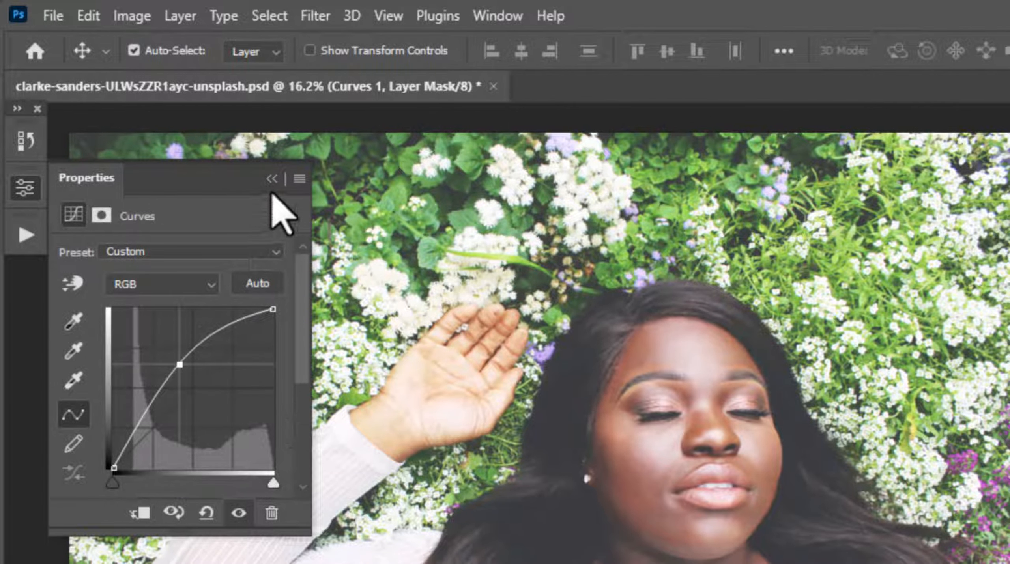
click(272, 180)
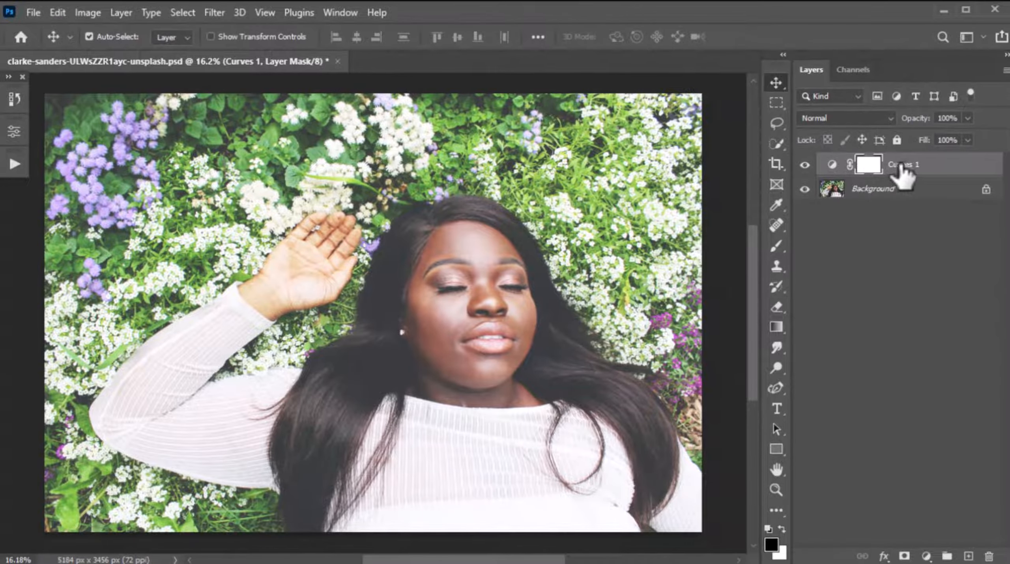
Step: Rename the brightening Curves layer as DODGE and invert its layer mask to black
double_click(904, 164)
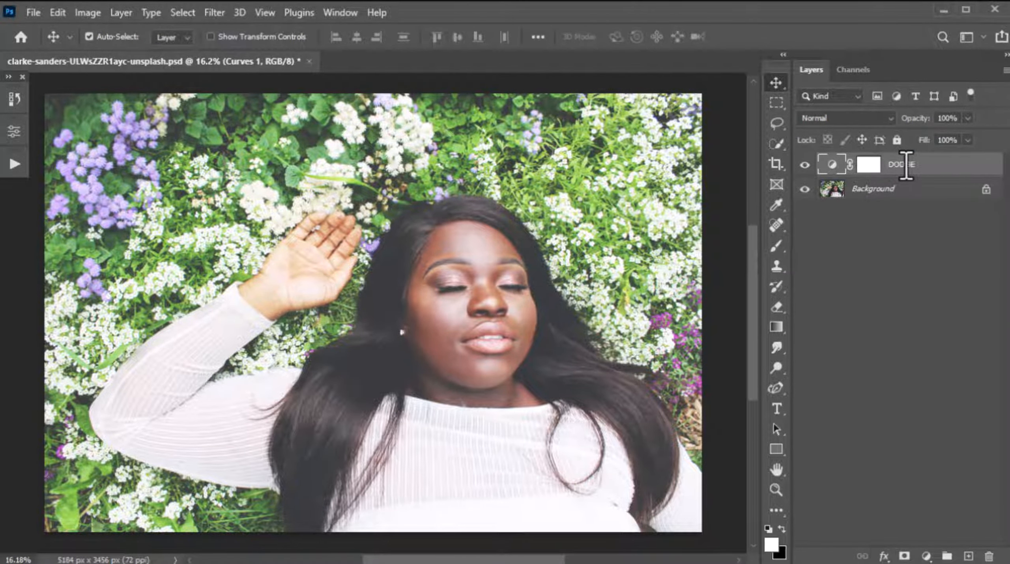
click(869, 165)
key(ctrl+i)
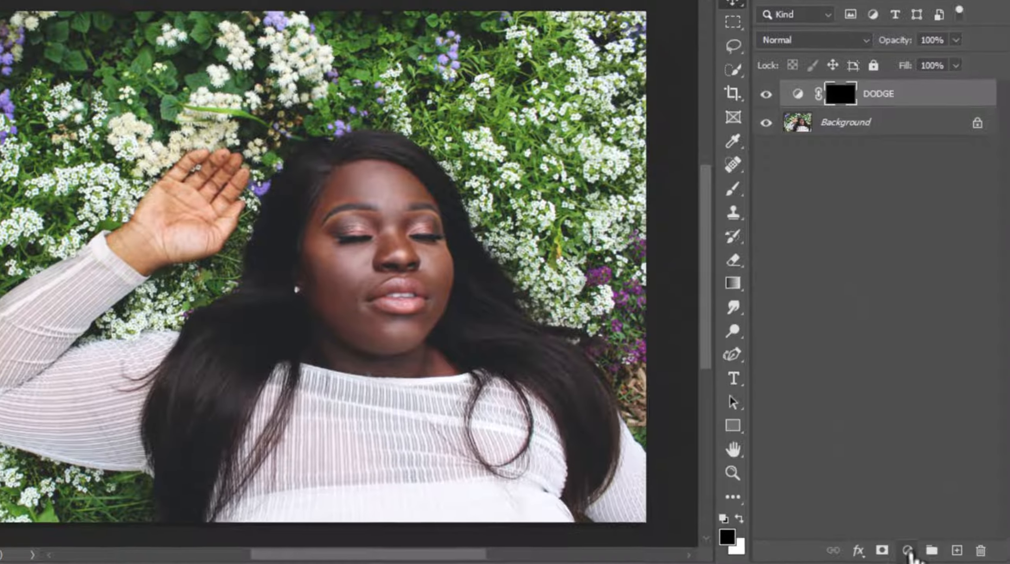
Step: Add a second Curves adjustment layer above DODGE and lower the RGB curve's midtones to darken the photo
click(908, 550)
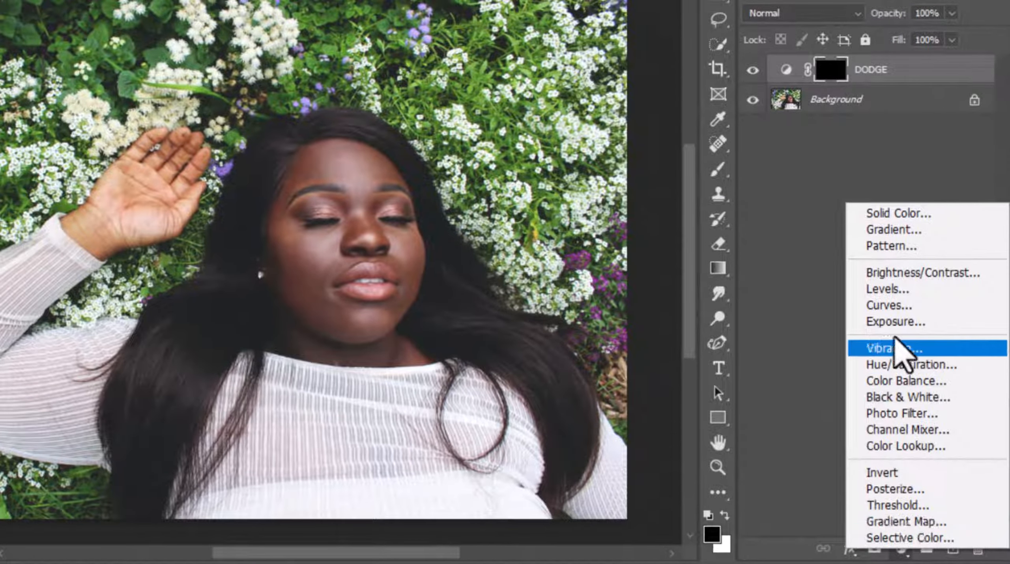
click(893, 306)
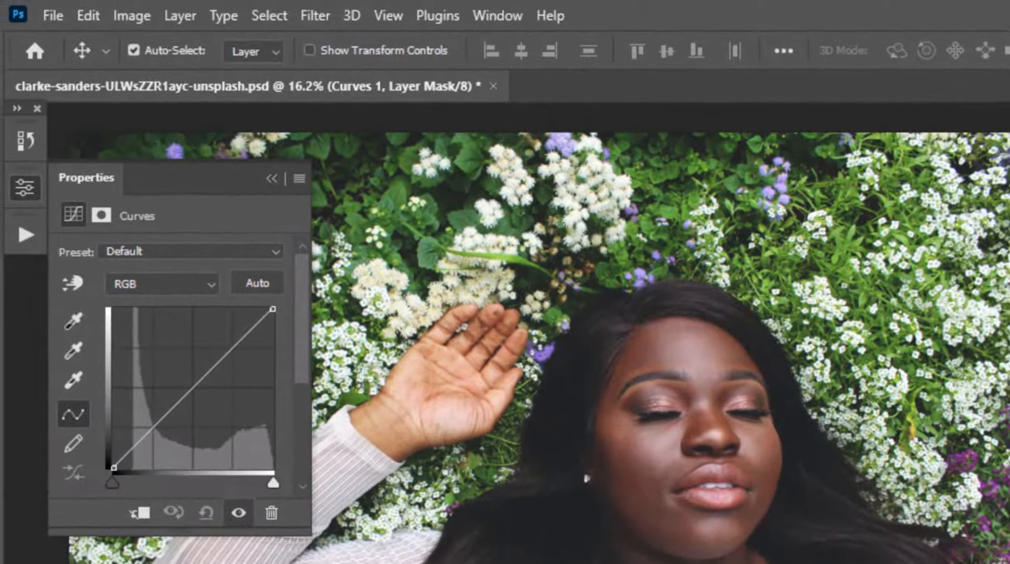
click(34, 287)
drag(183, 395, 205, 413)
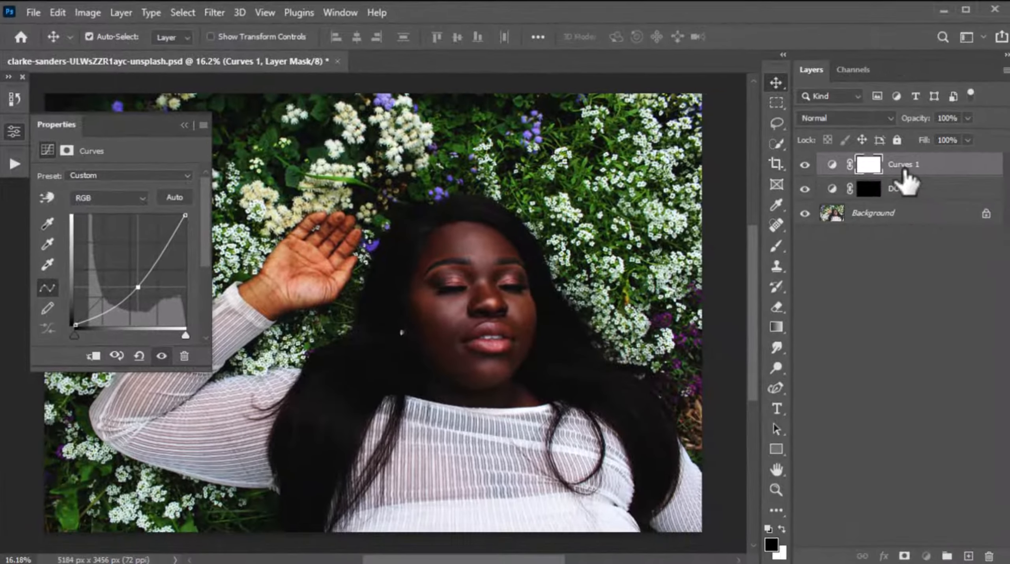
Step: Rename the darkening Curves layer as BURN and invert its layer mask to black
double_click(904, 164)
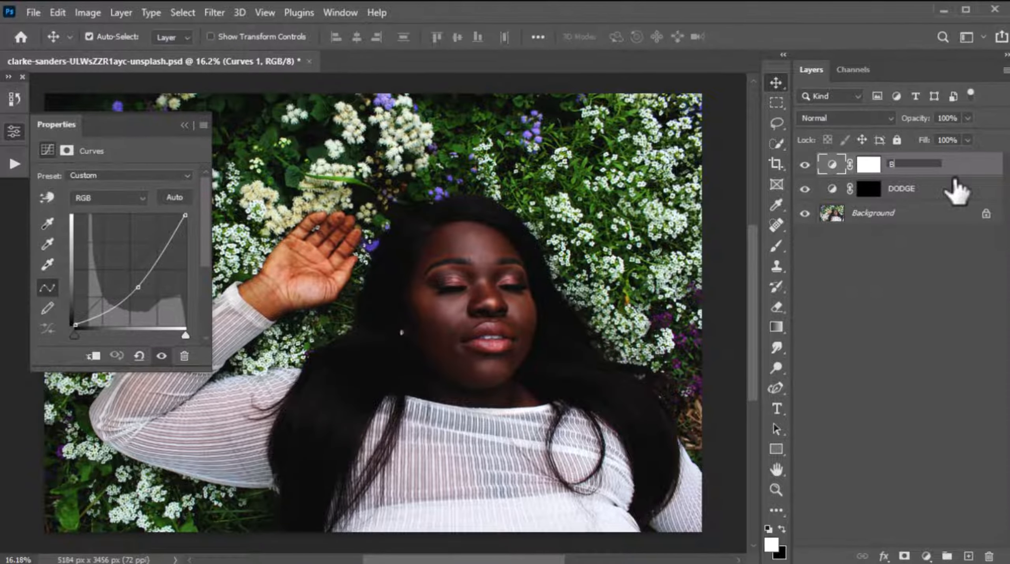
key(Return)
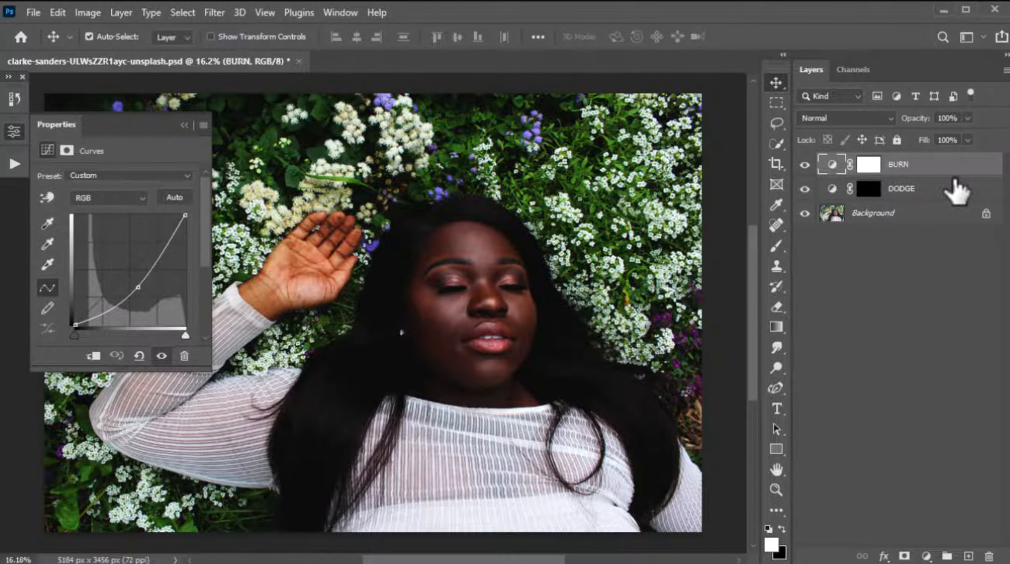
click(872, 170)
key(x)
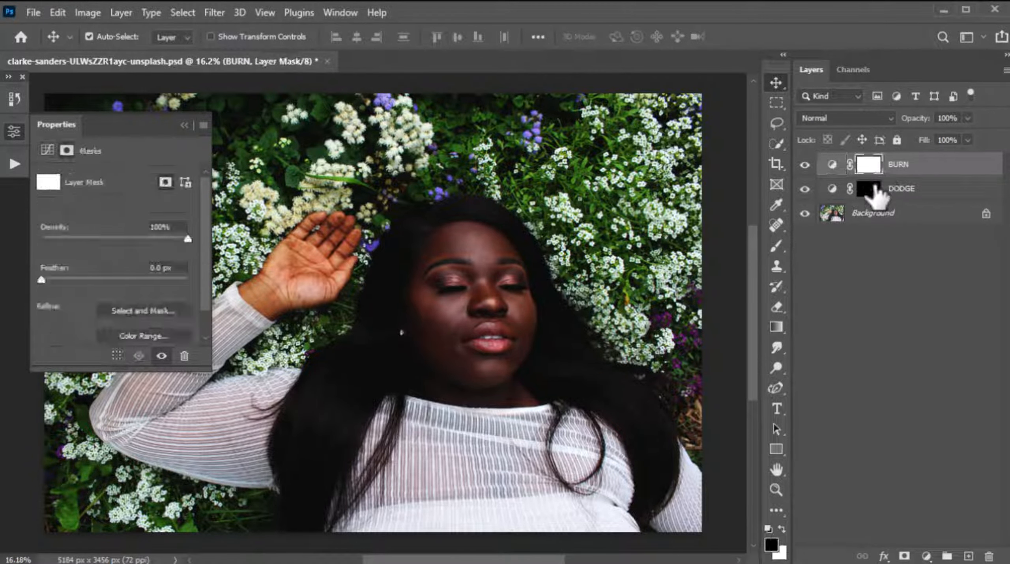
key(ctrl+i)
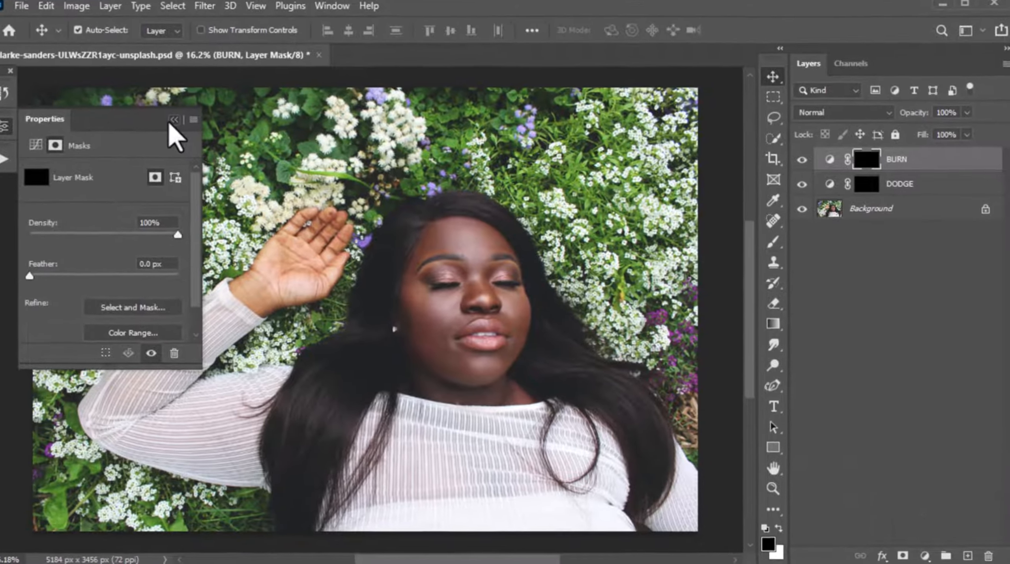
click(183, 125)
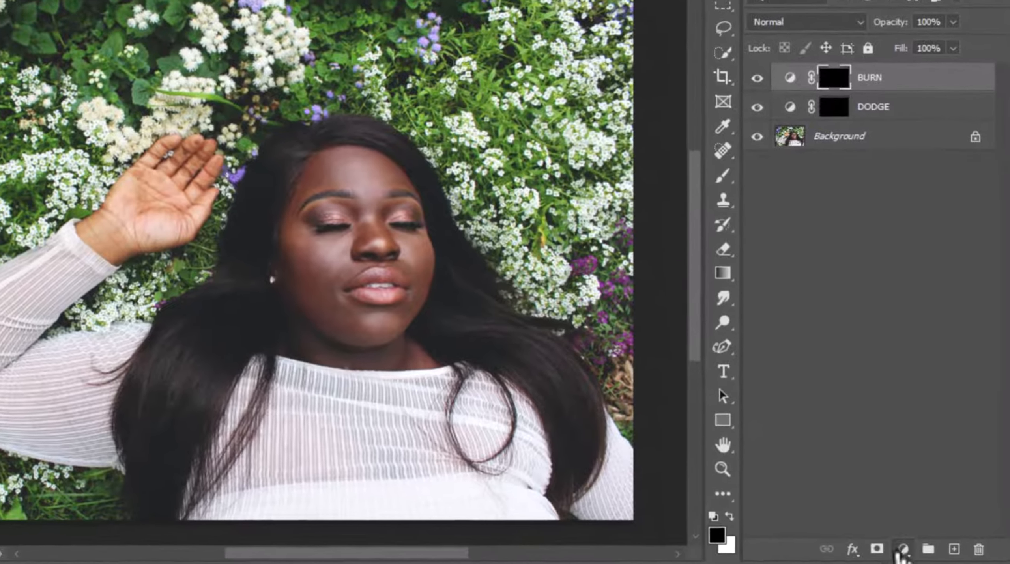
Step: Add a Black & White adjustment layer on top with Reds at -101 and Yellows at 99
click(920, 554)
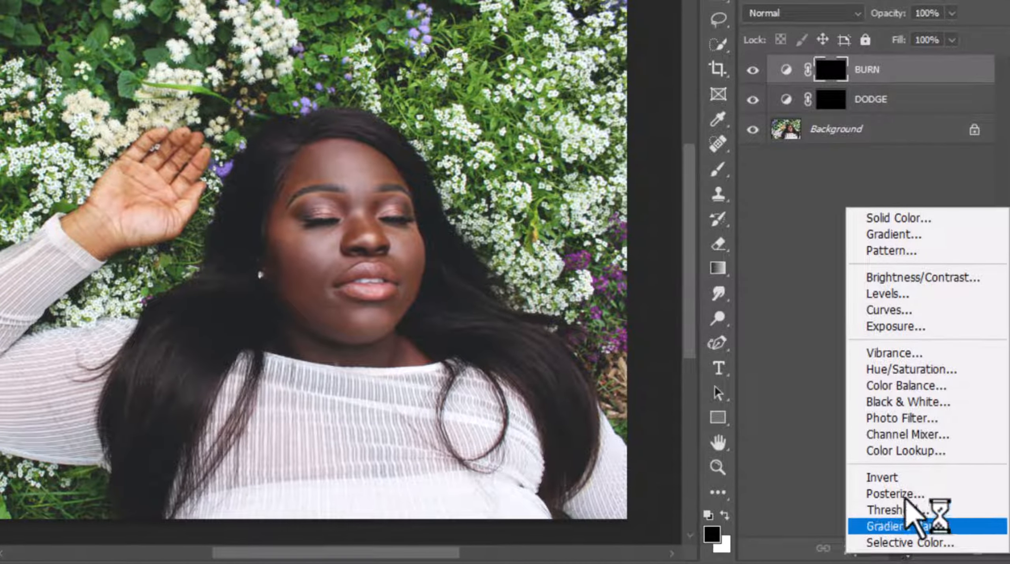
click(908, 402)
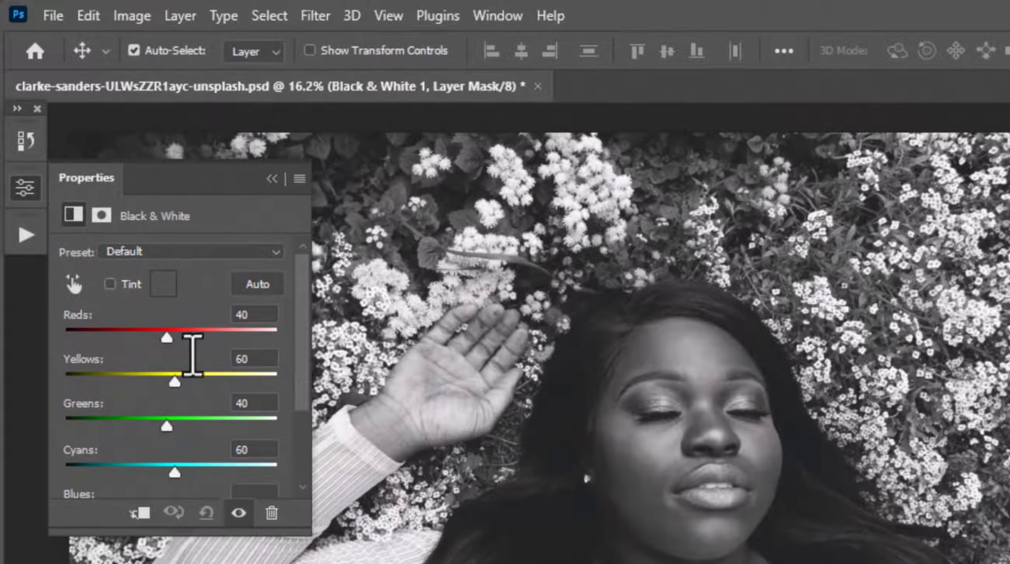
drag(168, 339, 128, 338)
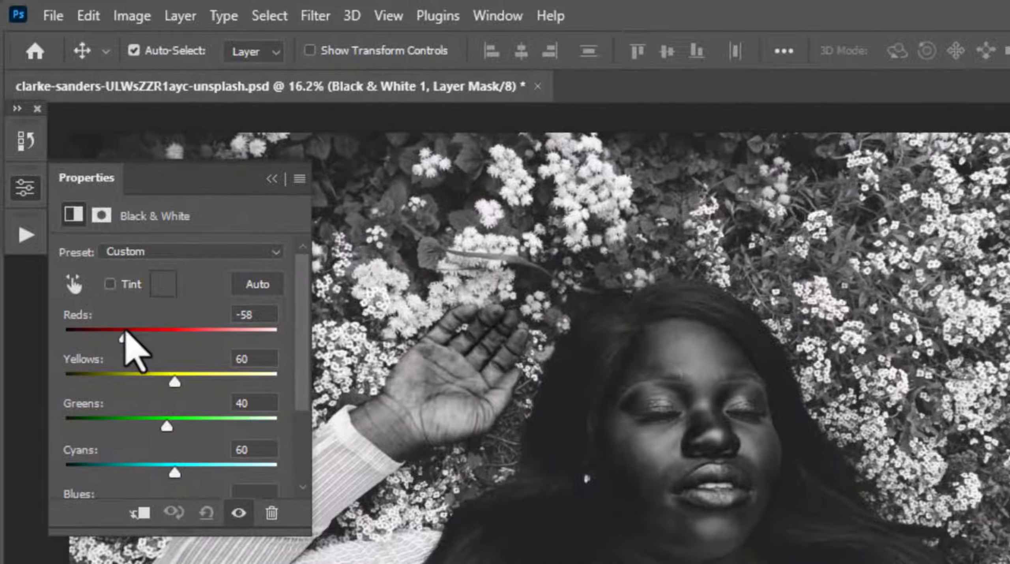
drag(175, 382, 191, 398)
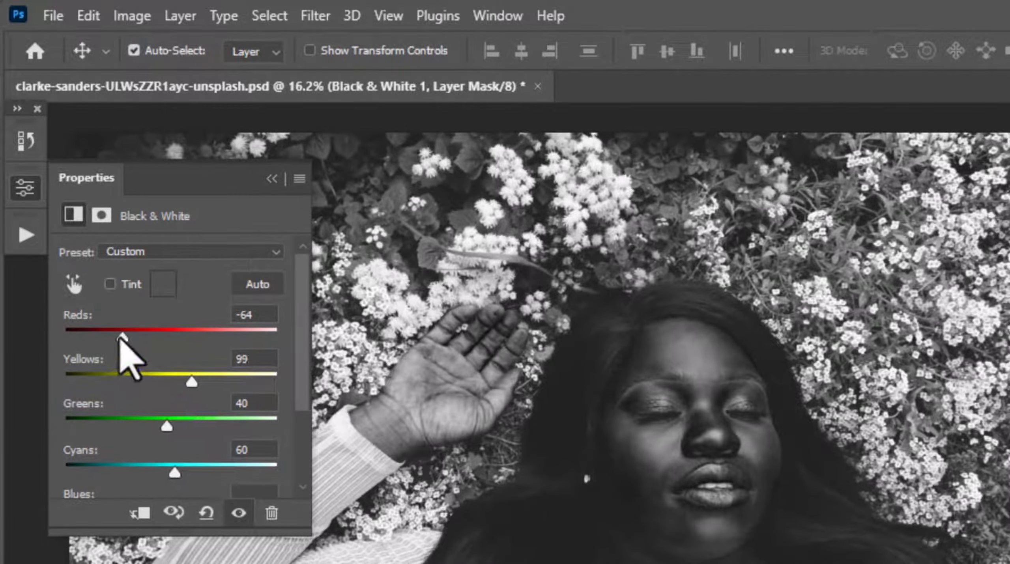
drag(125, 339, 105, 336)
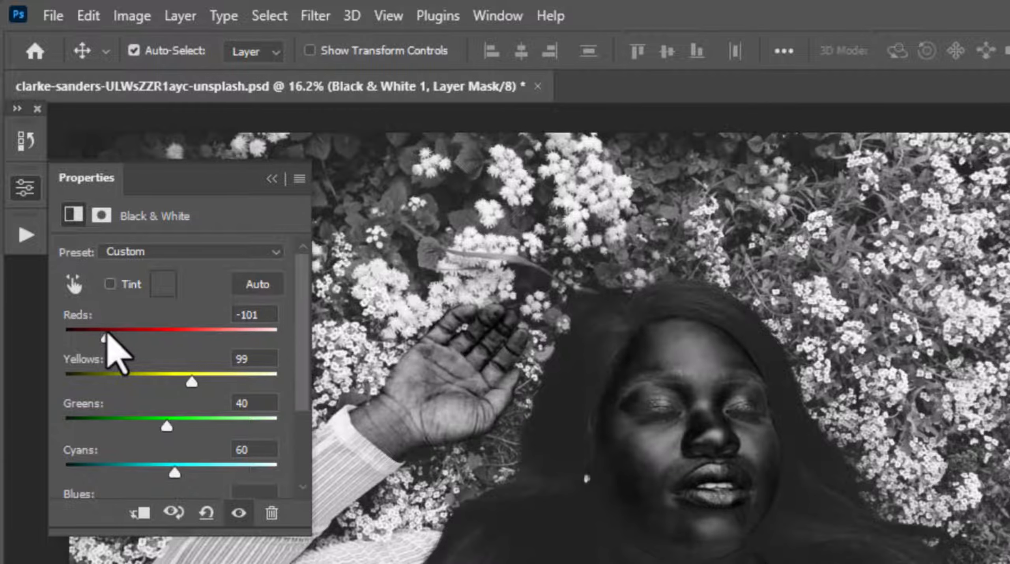
click(271, 179)
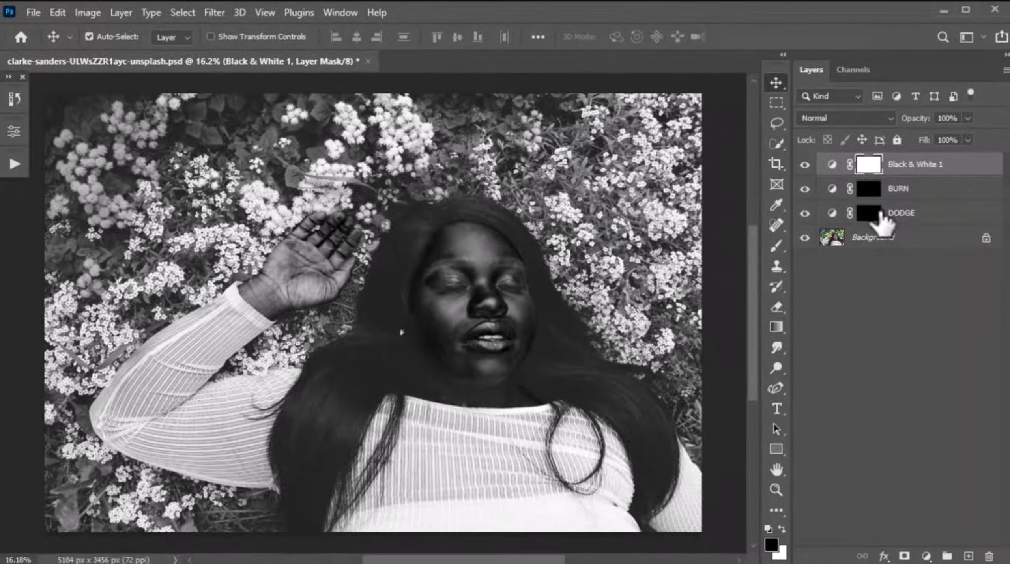
Step: Target the DODGE layer mask and set up the Brush tool with 100% opacity and 4% flow
click(878, 215)
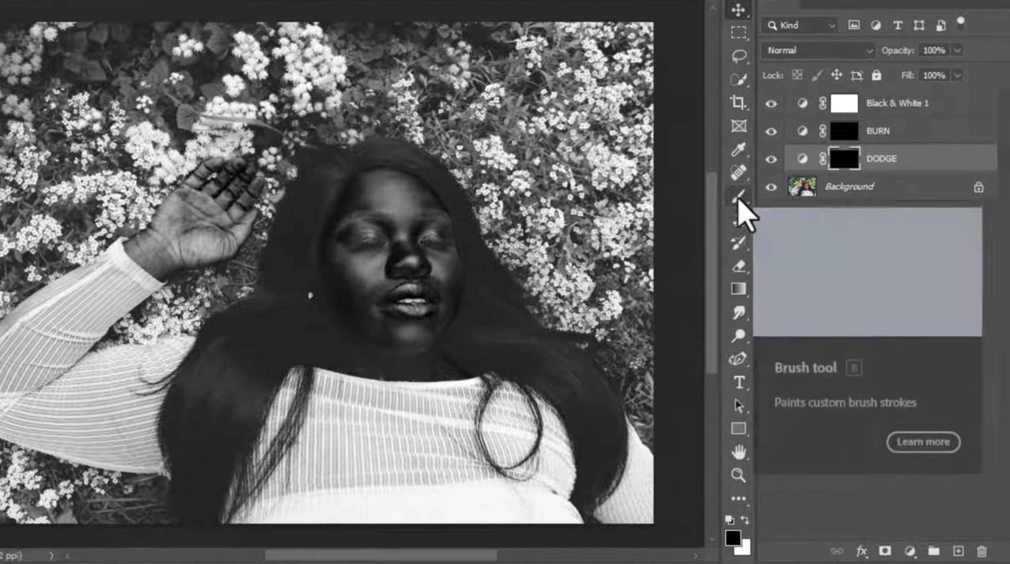
click(775, 245)
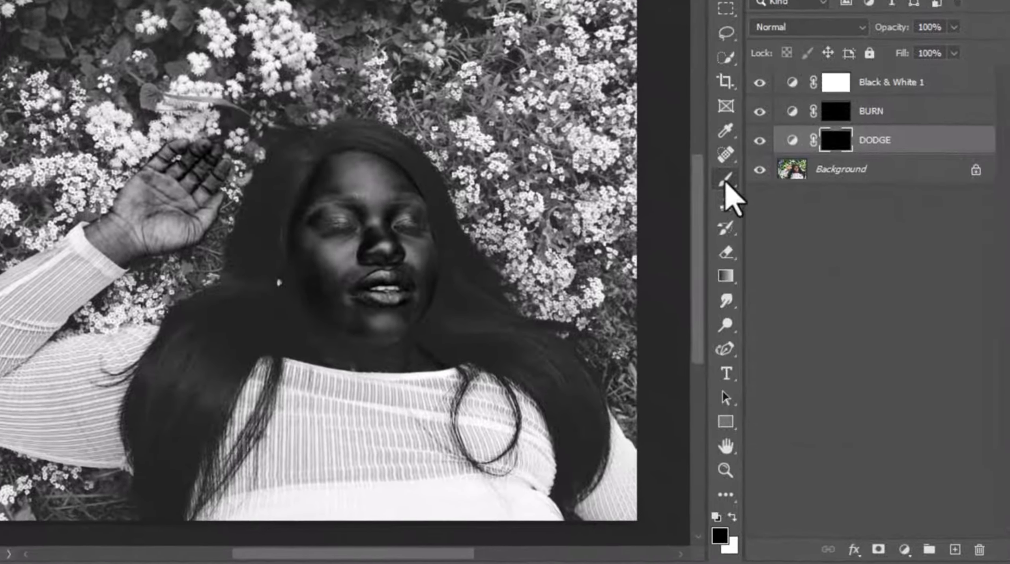
right_click(726, 182)
click(774, 185)
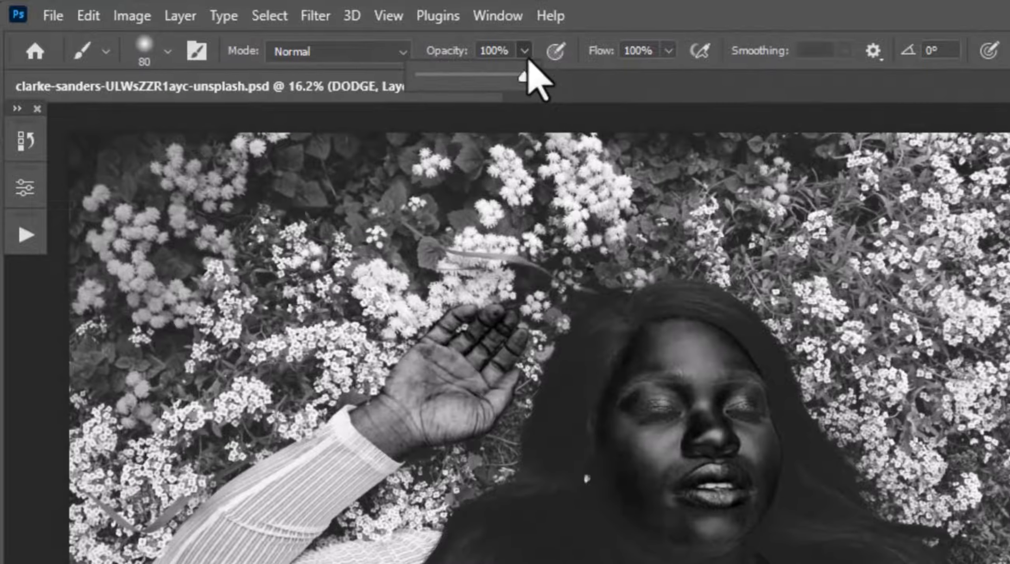
key(Return)
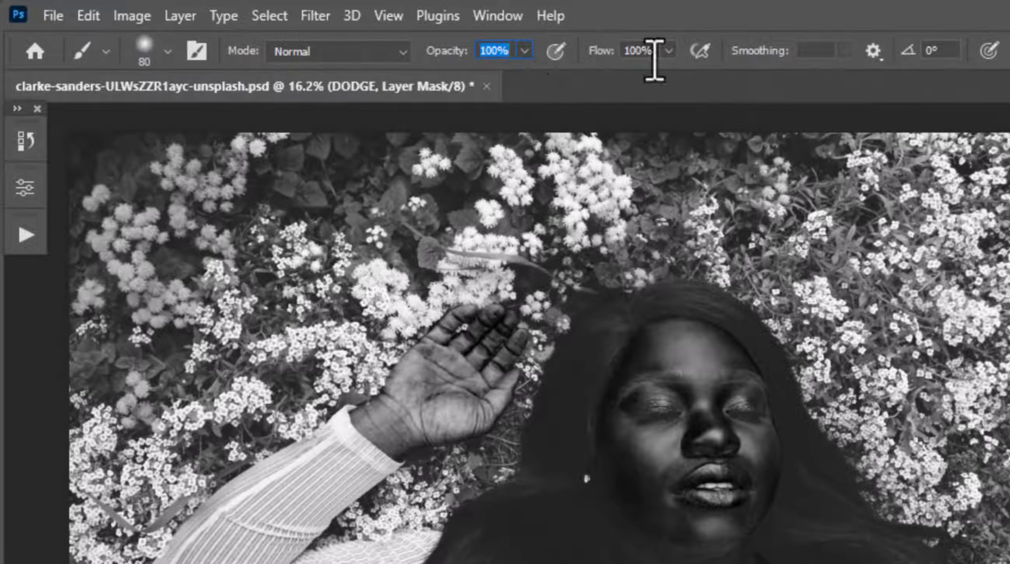
click(667, 50)
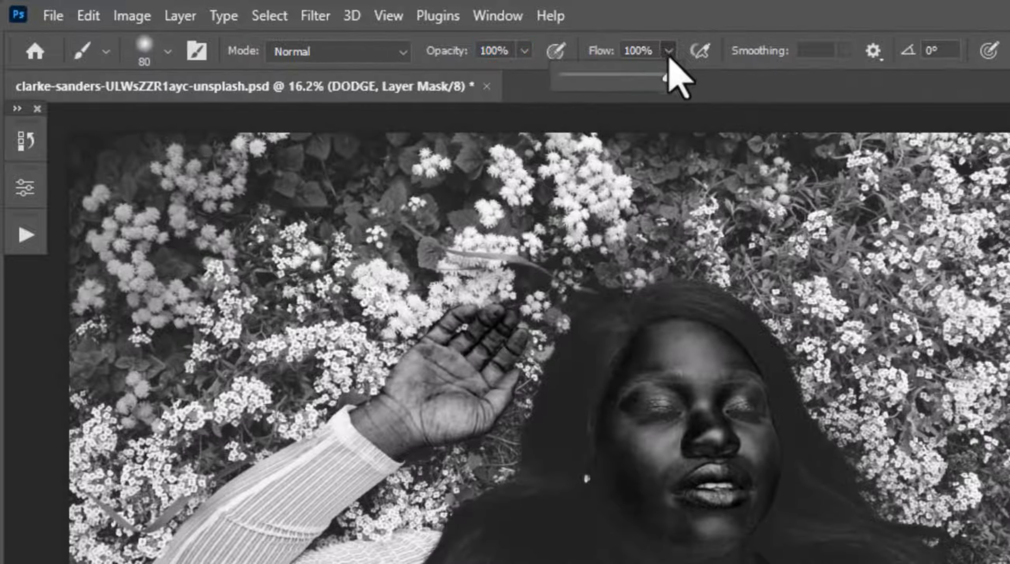
drag(671, 74, 568, 86)
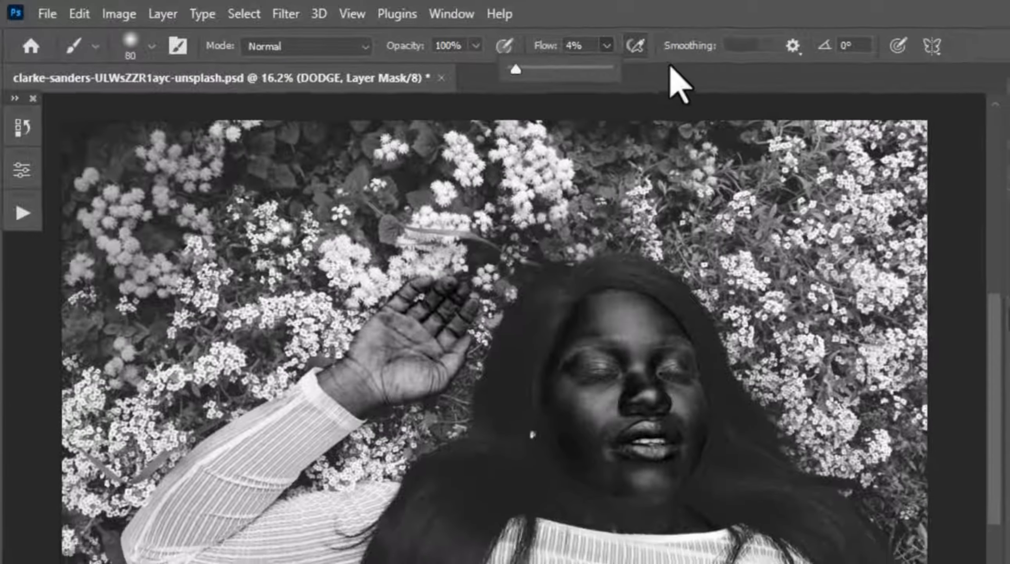
click(743, 73)
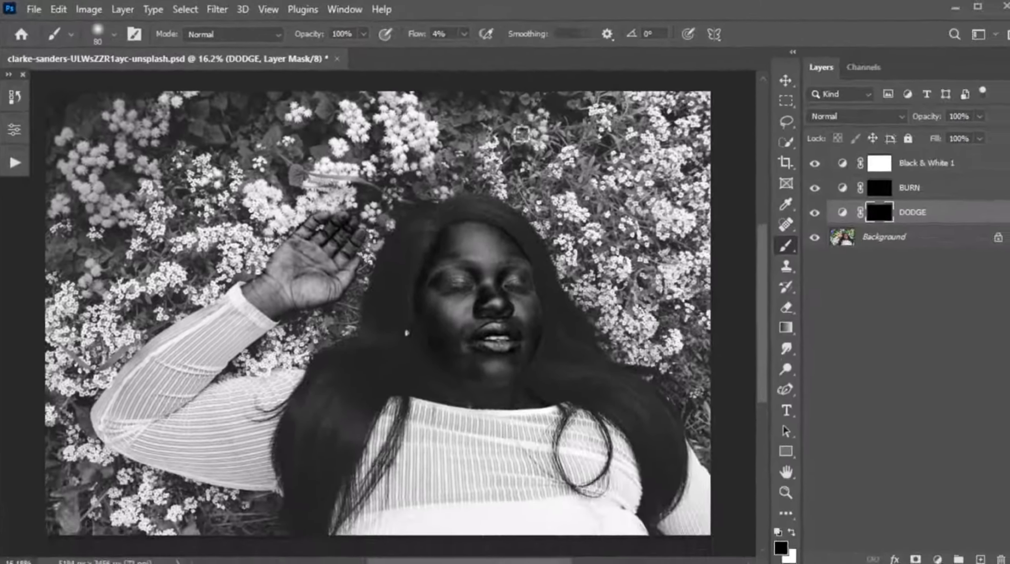
Step: Paint white on the DODGE mask over the cheek beside the hand and the forehead, enlarging the brush from 80 to 150
alt+scroll(498, 304, up, 5)
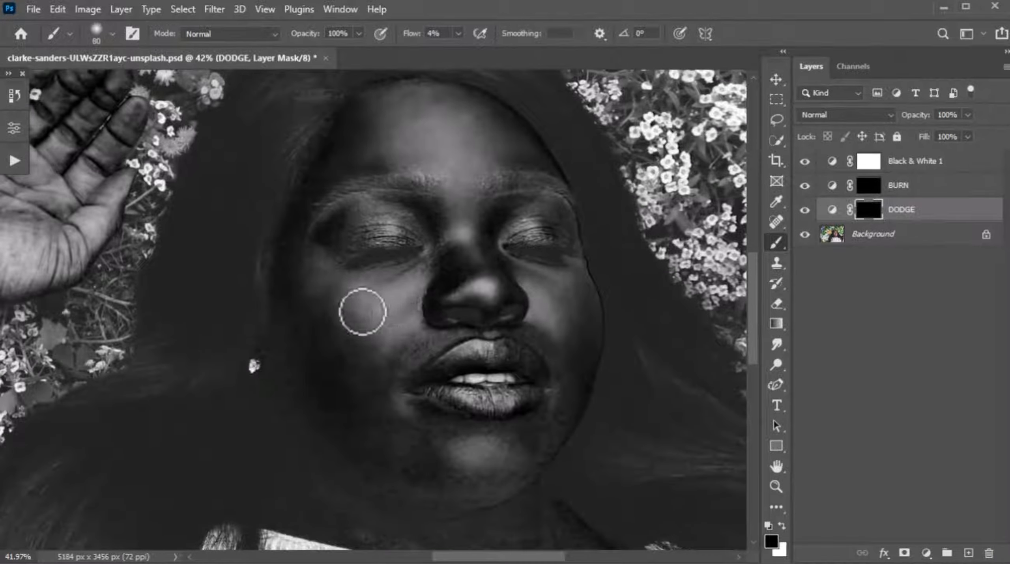
key(x)
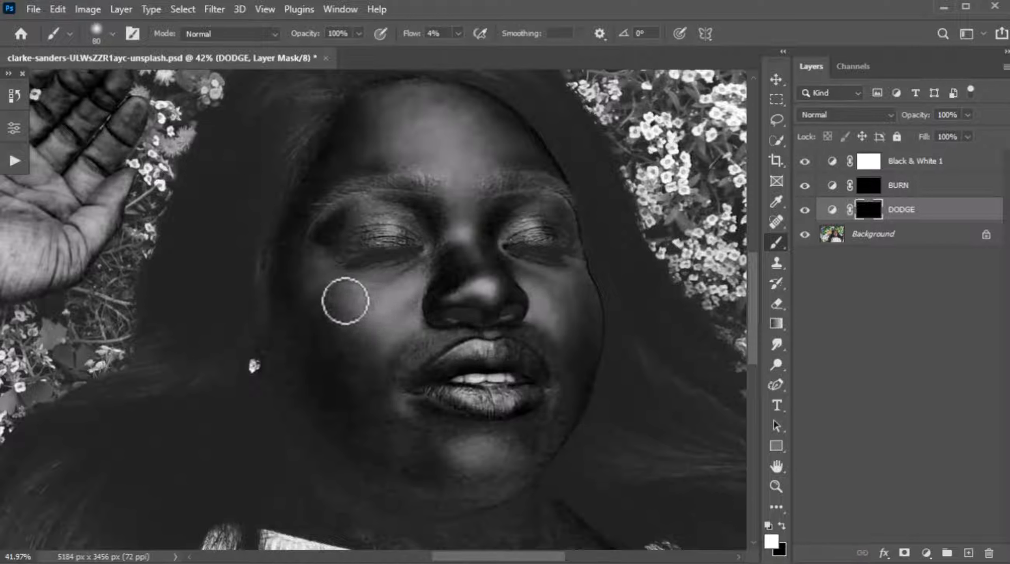
mouse_move(345, 301)
mouse_down()
mouse_move(408, 296)
mouse_move(398, 323)
mouse_move(407, 325)
mouse_move(389, 337)
mouse_move(317, 288)
mouse_move(312, 259)
mouse_move(349, 203)
mouse_move(401, 218)
mouse_move(367, 212)
mouse_move(356, 224)
mouse_move(380, 241)
mouse_up()
mouse_move(386, 147)
mouse_down()
mouse_move(419, 105)
mouse_move(471, 115)
mouse_move(487, 153)
mouse_move(513, 144)
mouse_up()
key(bracketright)
key(bracketright)
key(bracketright)
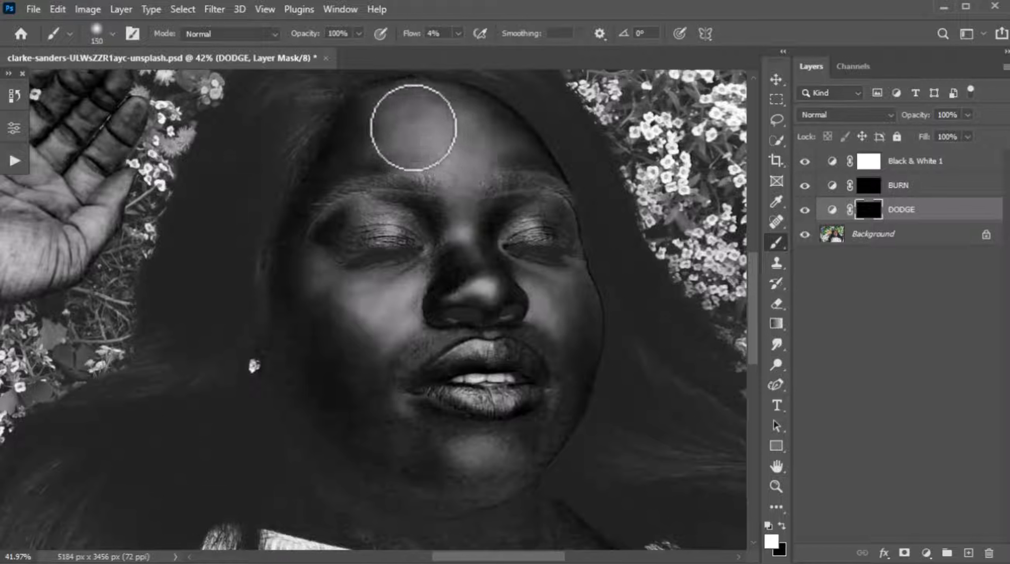
Step: Paint white on the DODGE mask over the nose, the other cheek and the chin area with smaller brushes from 90 to 35
key(bracketleft)
key(bracketleft)
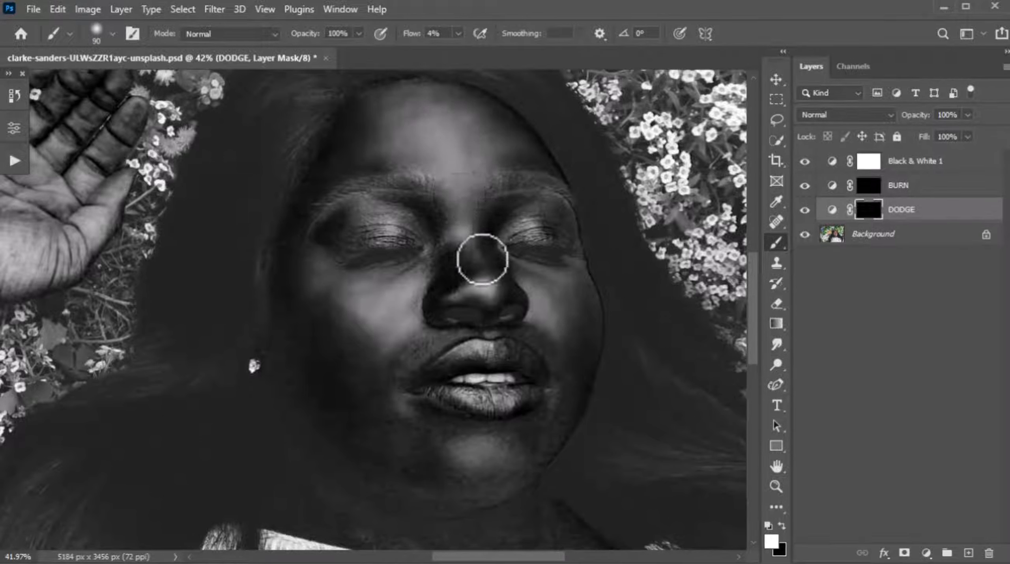
mouse_move(471, 288)
mouse_down()
mouse_move(498, 285)
mouse_move(471, 288)
mouse_move(550, 325)
mouse_move(529, 319)
mouse_up()
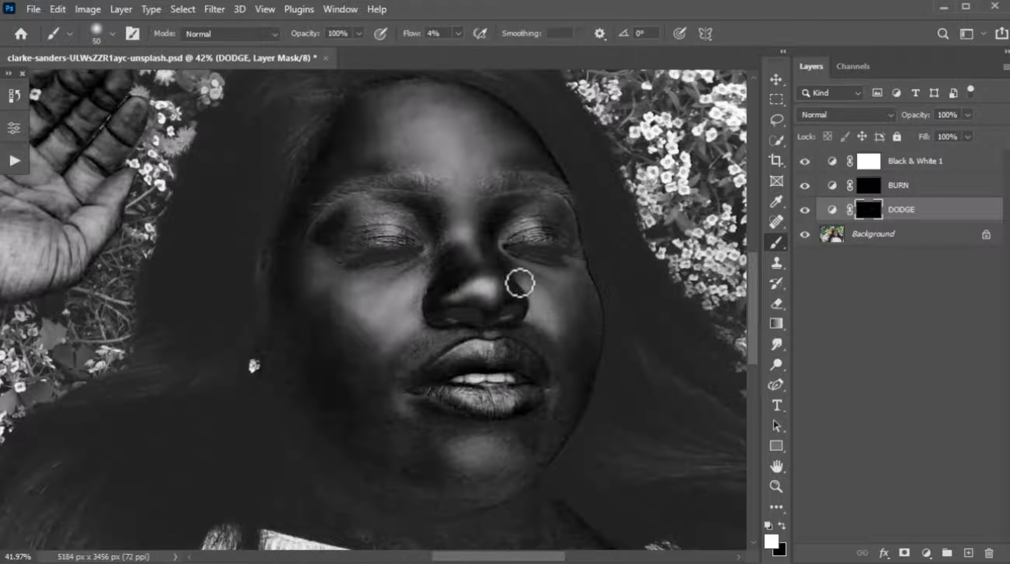
mouse_move(562, 322)
mouse_down()
mouse_move(564, 288)
mouse_move(534, 272)
mouse_up()
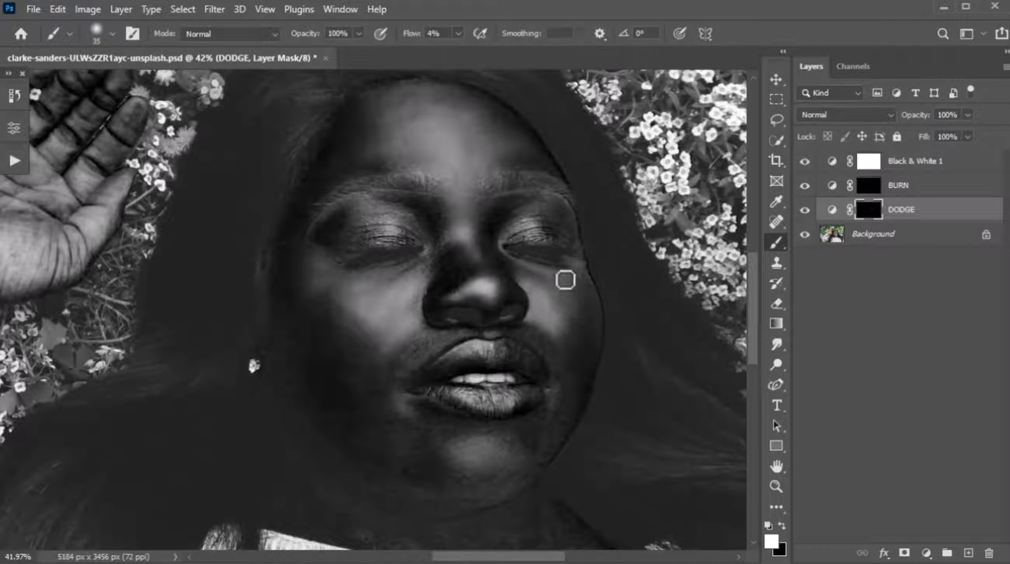
mouse_move(483, 466)
mouse_down()
mouse_move(457, 452)
mouse_move(502, 453)
mouse_move(473, 458)
mouse_move(402, 403)
mouse_move(406, 373)
mouse_move(462, 333)
mouse_move(413, 358)
mouse_move(449, 339)
mouse_up()
scroll(510, 452, down, 3)
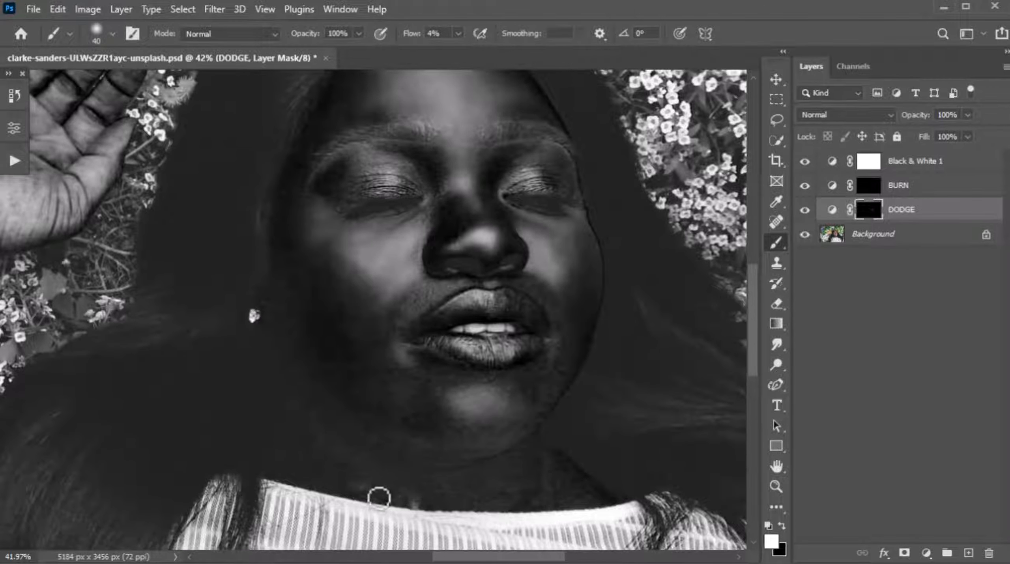
scroll(383, 465, down, 2)
scroll(387, 465, down, 4)
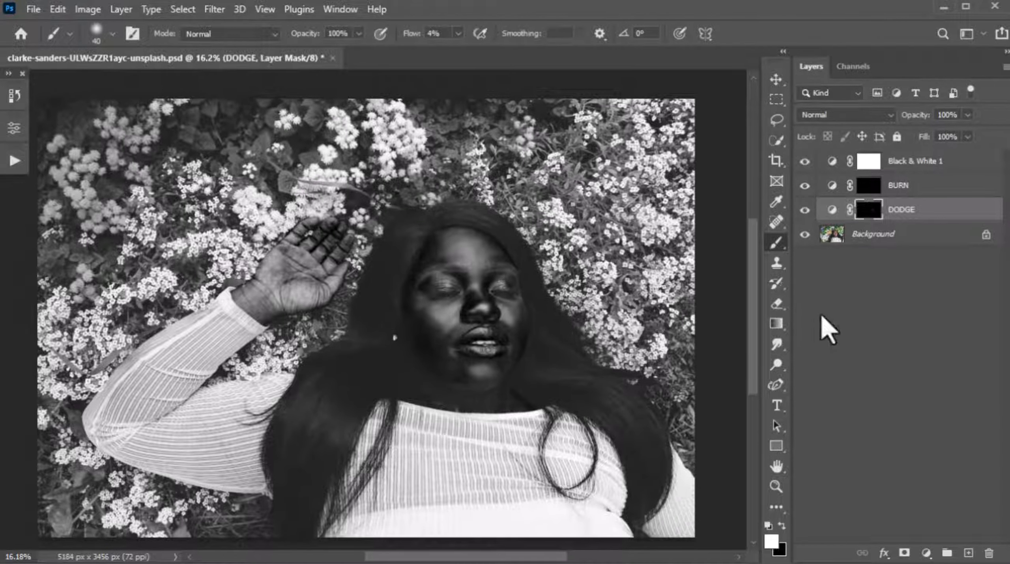
Step: Paint white on the BURN layer mask along the forehead edge and lower cheek, varying the brush size between 70 and 100
click(875, 188)
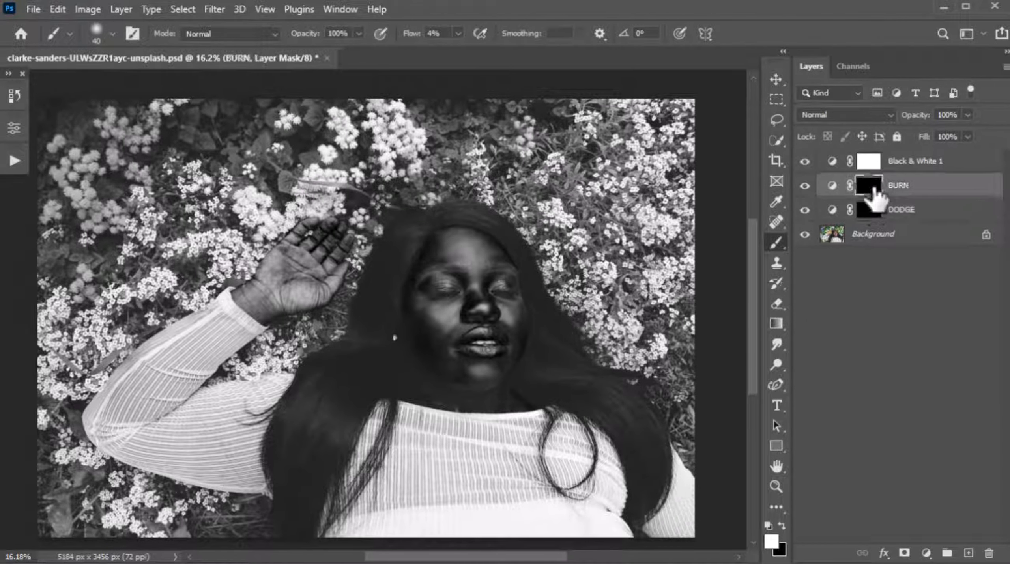
scroll(461, 267, up, 4)
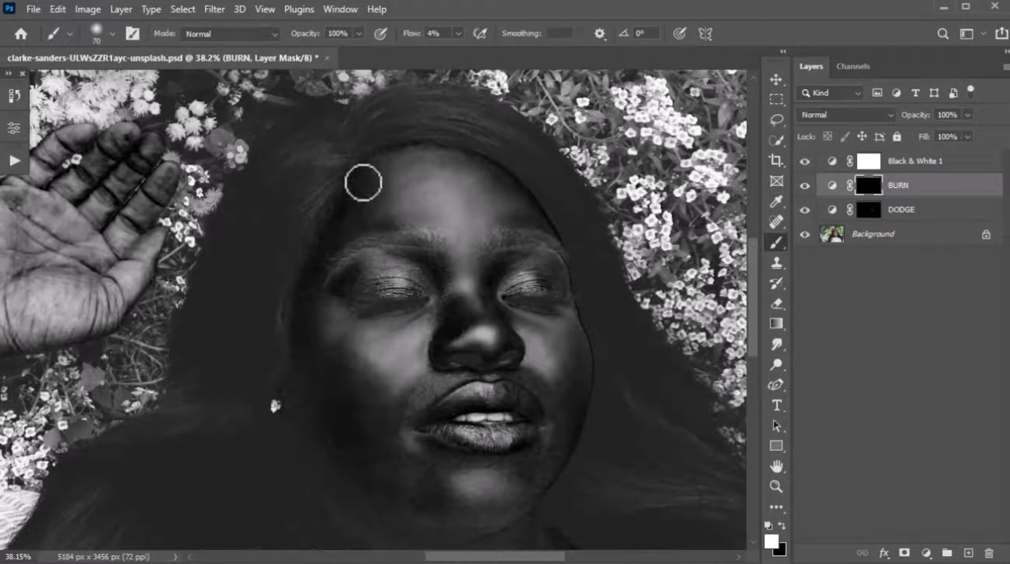
key(bracketright)
key(bracketright)
key(bracketright)
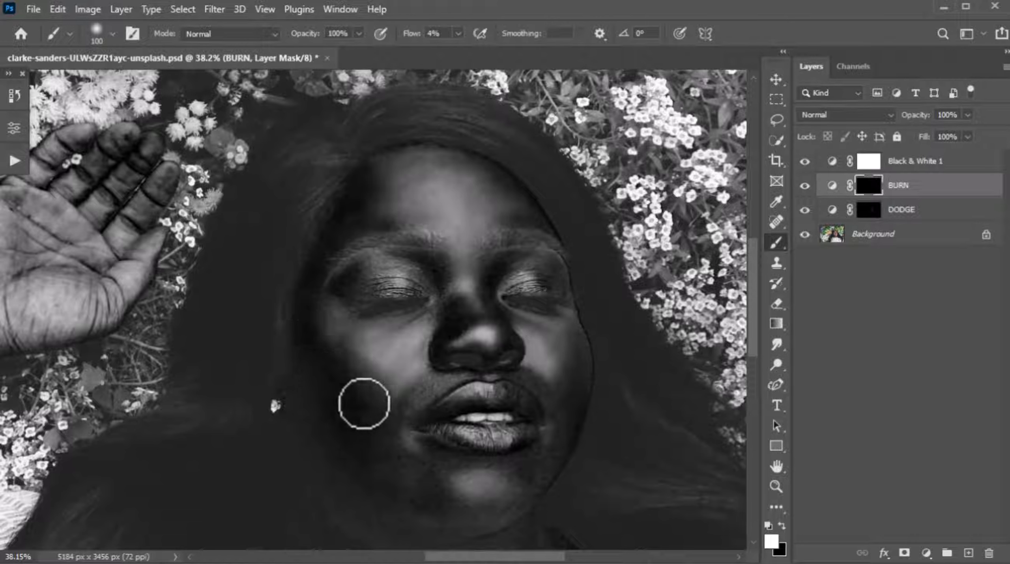
key(bracketleft)
key(bracketleft)
key(bracketleft)
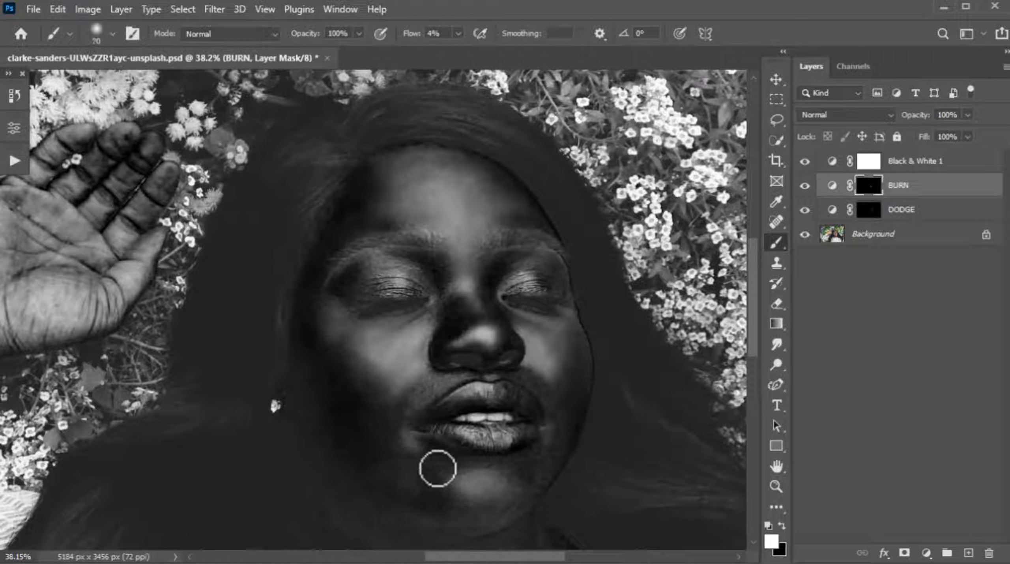
Step: Paint white on the BURN mask around the chin, jaw and far side of the face with brush sizes from 129 down to 80
key(bracketright)
key(bracketright)
key(bracketright)
key(bracketright)
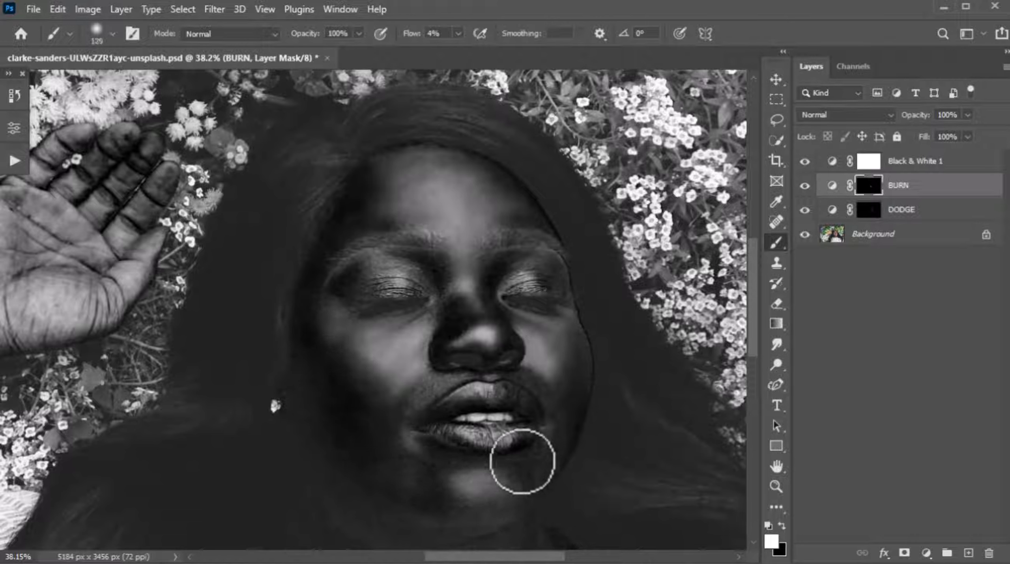
key(bracketleft)
key(bracketleft)
drag(543, 493, 524, 370)
key(bracketright)
key(bracketright)
key(bracketleft)
key(bracketleft)
key(bracketleft)
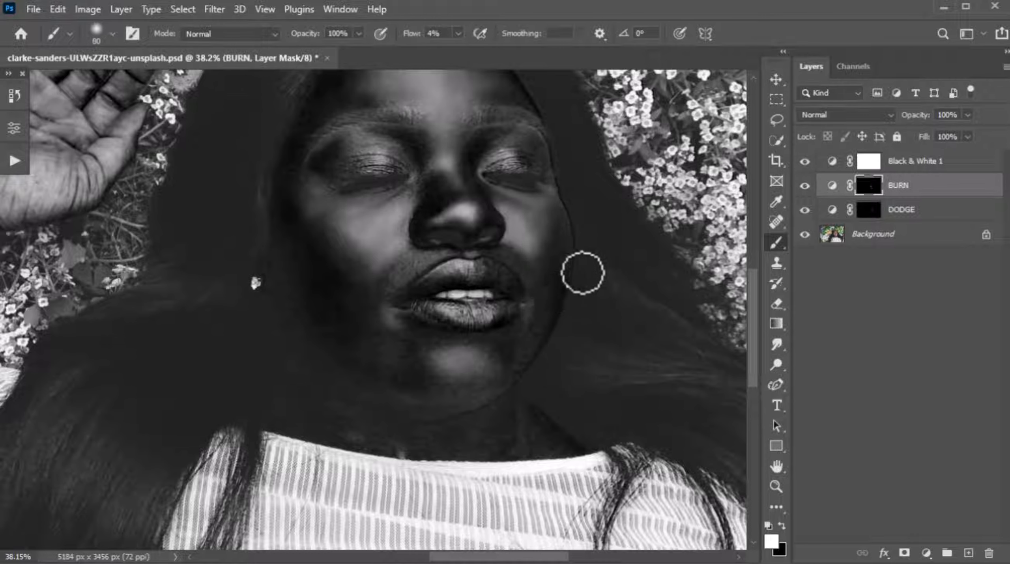
Step: Paint white on the BURN mask around the nose and above the upper lip, reducing the brush size to 25
scroll(583, 275, down, 3)
scroll(531, 112, up, 6)
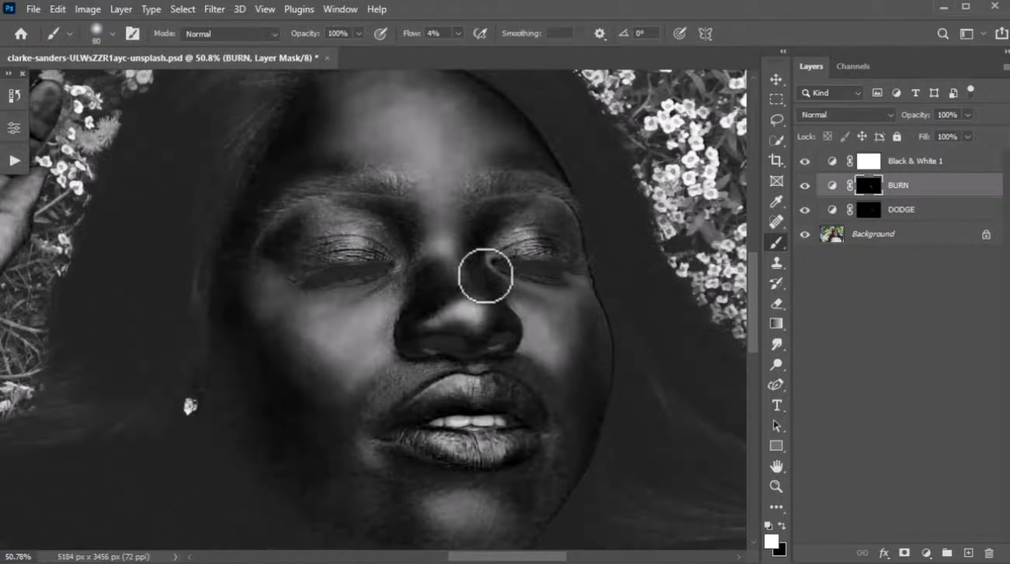
key(bracketleft)
key(bracketleft)
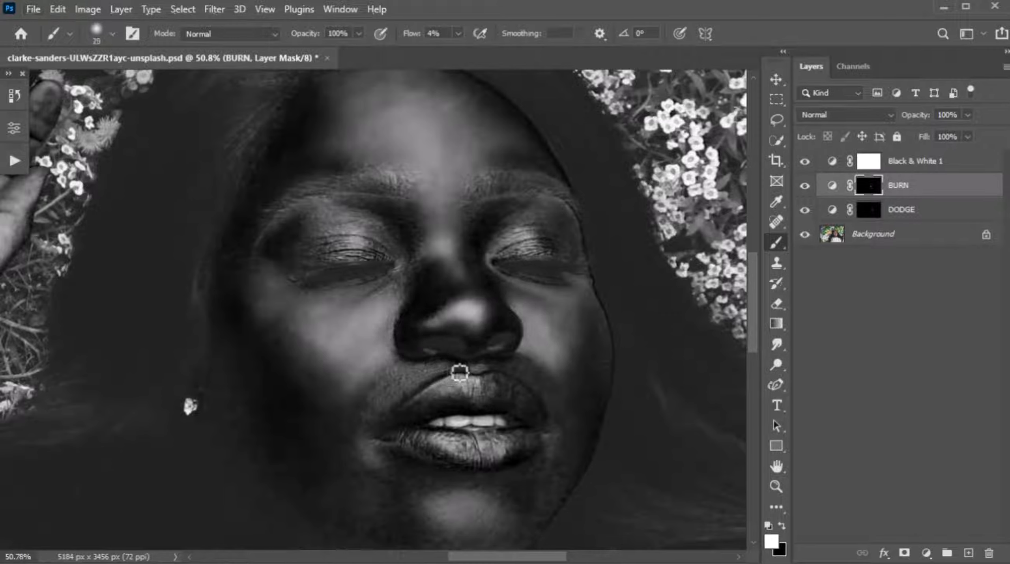
Step: Delete the Black & White helper layer's mask and the adjustment layer itself
scroll(531, 412, down, 5)
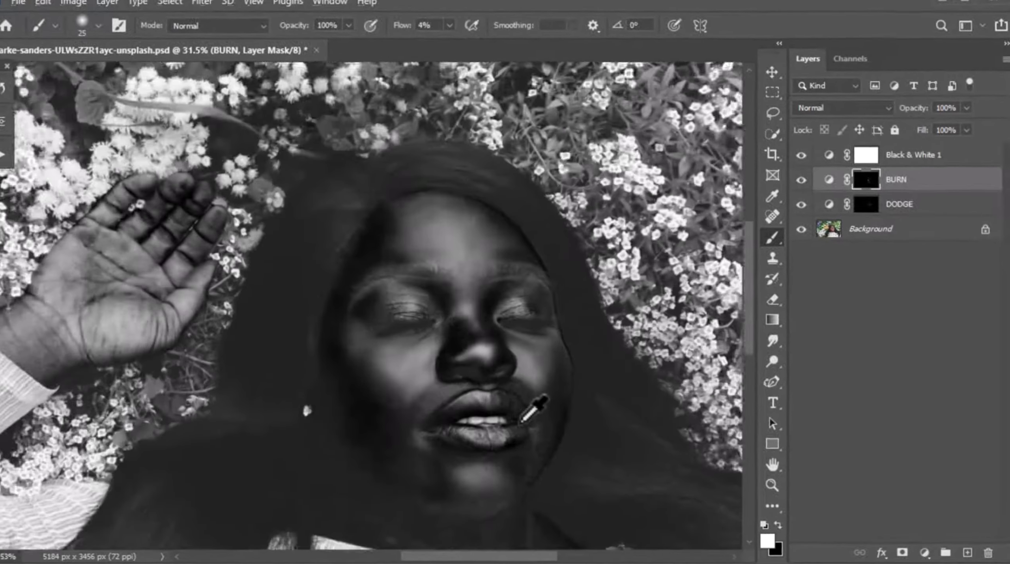
drag(452, 454, 408, 335)
scroll(406, 336, down, 5)
drag(439, 276, 469, 297)
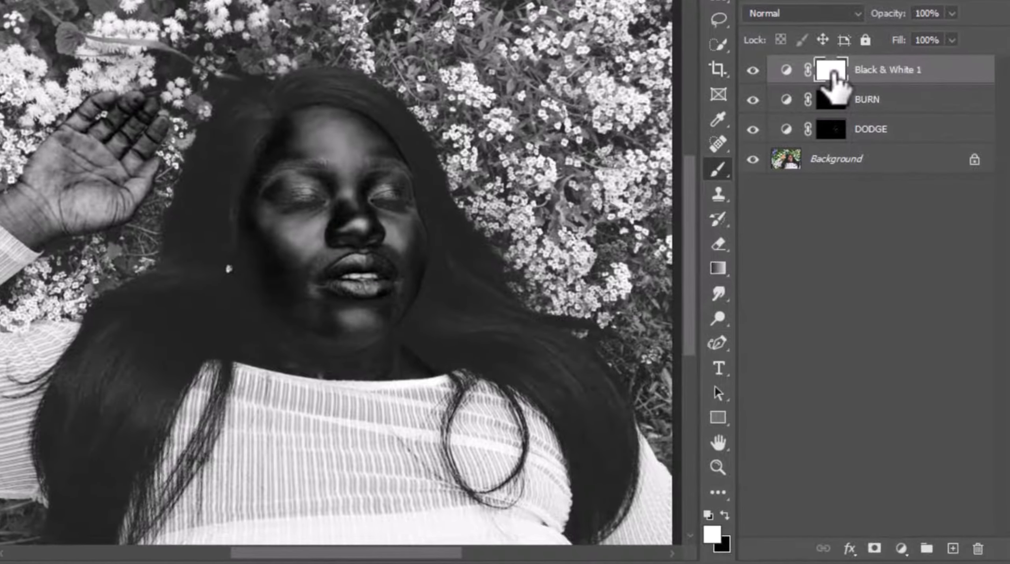
mouse_move(854, 123)
mouse_down()
mouse_move(867, 163)
mouse_move(822, 79)
mouse_move(975, 558)
mouse_move(980, 550)
mouse_up()
click(284, 149)
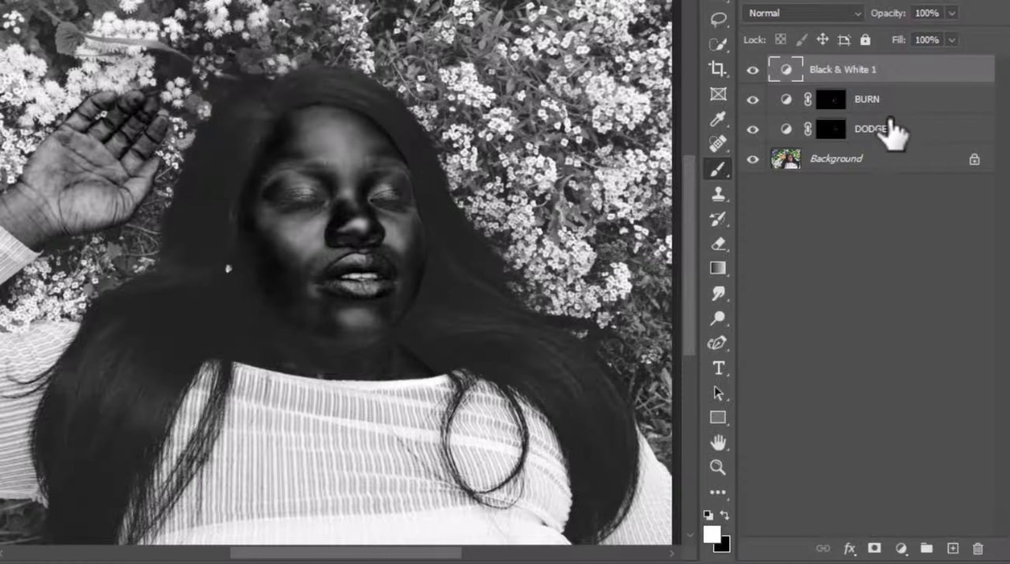
mouse_move(891, 81)
mouse_down()
mouse_move(994, 429)
mouse_move(991, 551)
mouse_move(977, 549)
mouse_up()
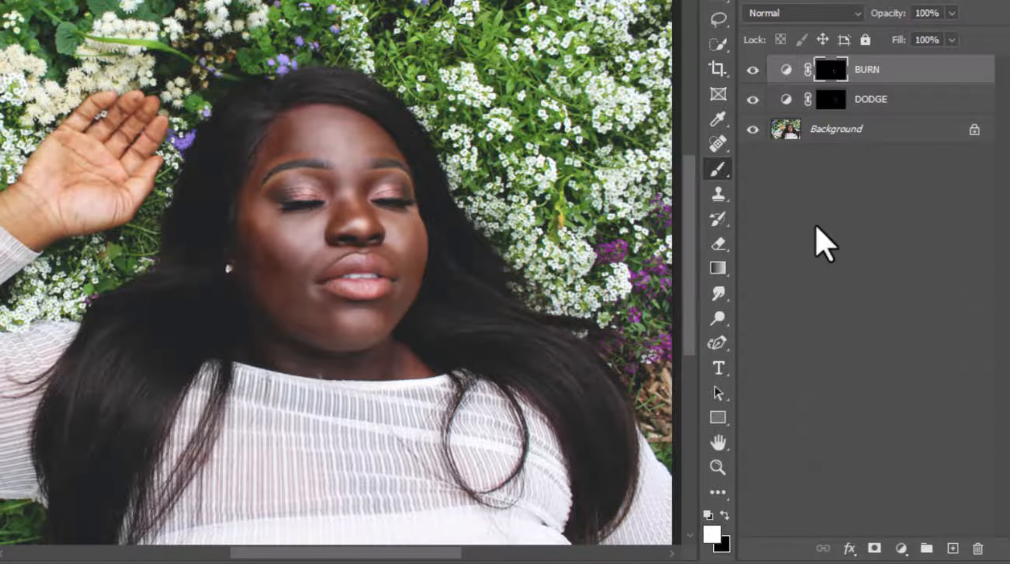
Step: Add a new empty layer above BURN and switch the brush to the Hard Round tip
click(952, 549)
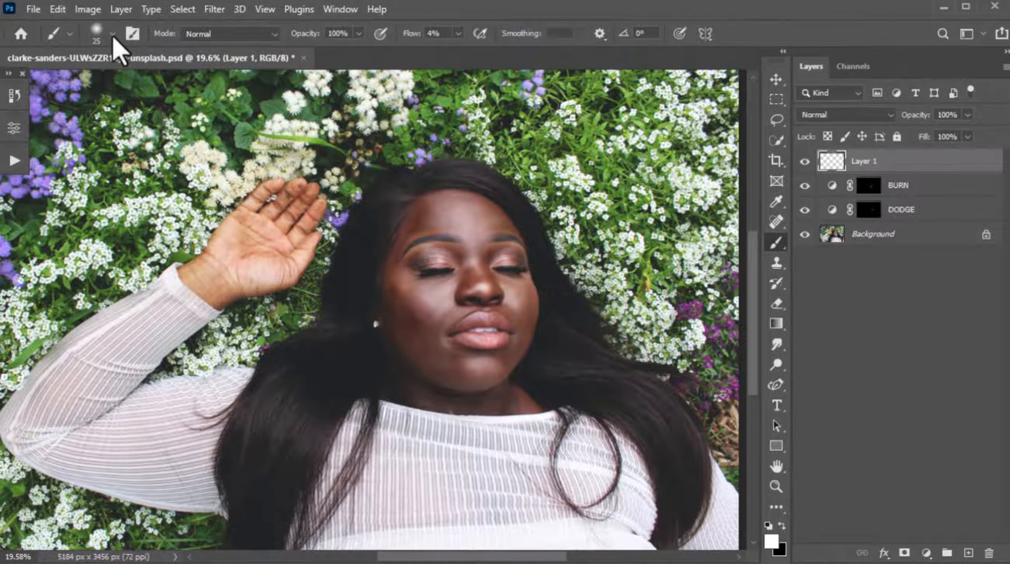
click(112, 34)
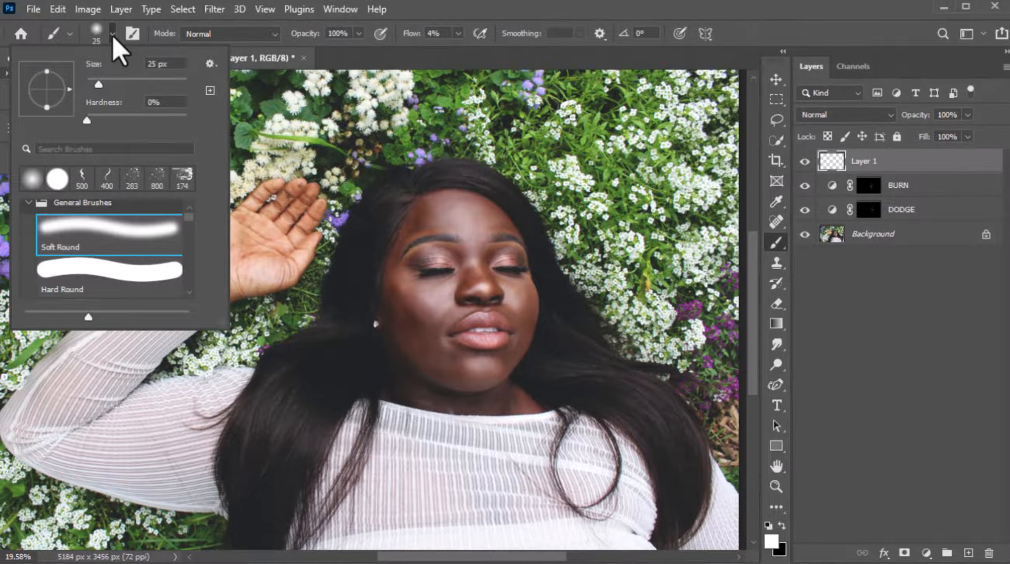
click(65, 276)
click(434, 91)
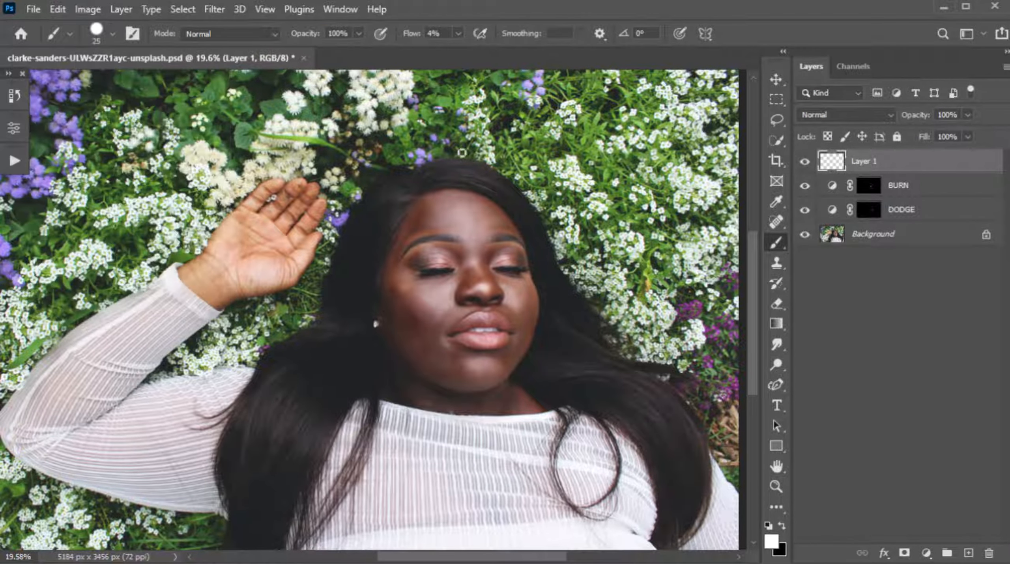
Step: Set the brush size to 60 and its flow to 100% for working on the cheeks
scroll(430, 320, up, 5)
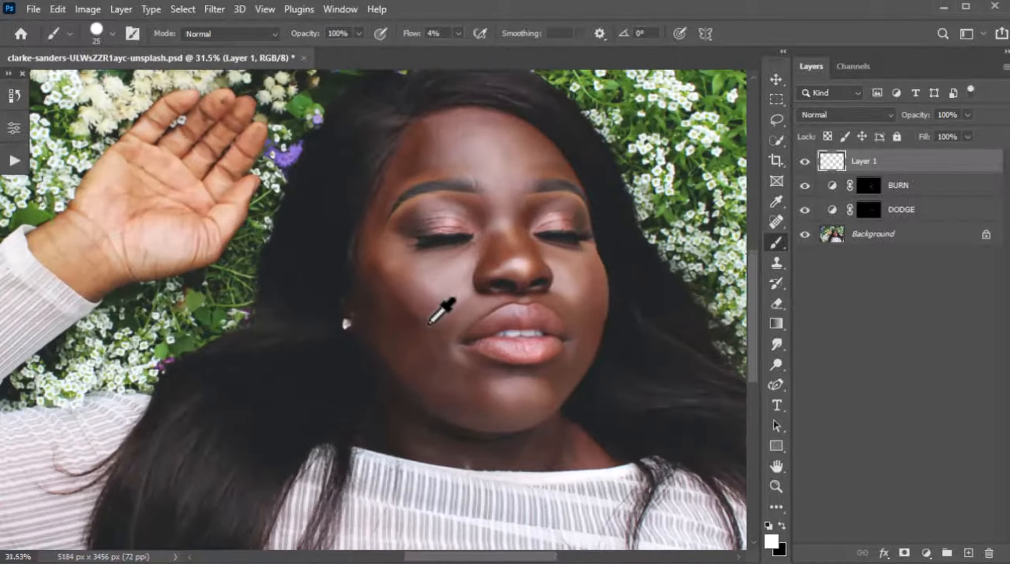
key(bracketright)
key(bracketright)
key(bracketright)
key(bracketright)
key(bracketright)
key(bracketright)
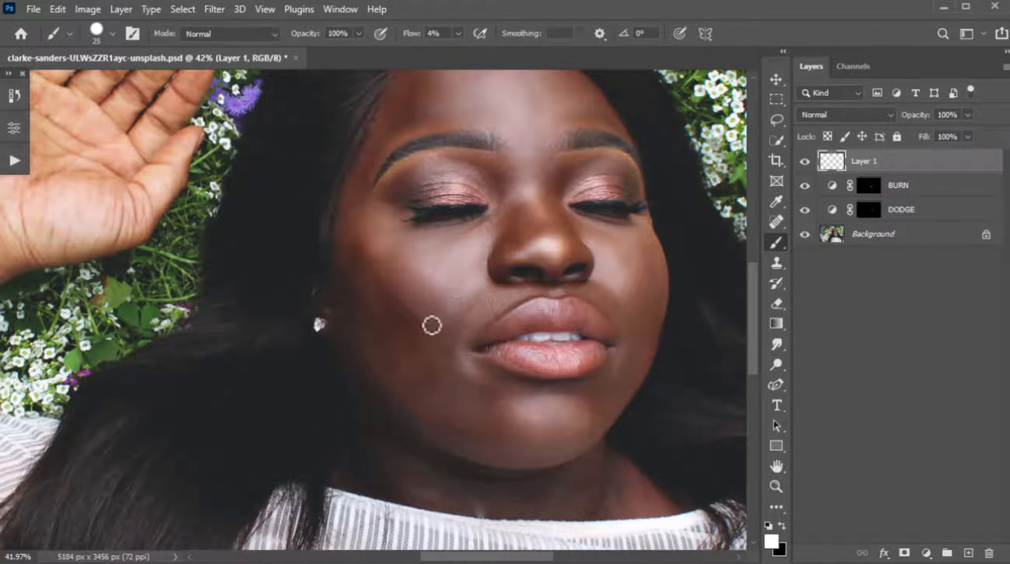
key(bracketright)
key(bracketright)
key(bracketleft)
key(bracketleft)
click(458, 34)
drag(467, 55, 557, 48)
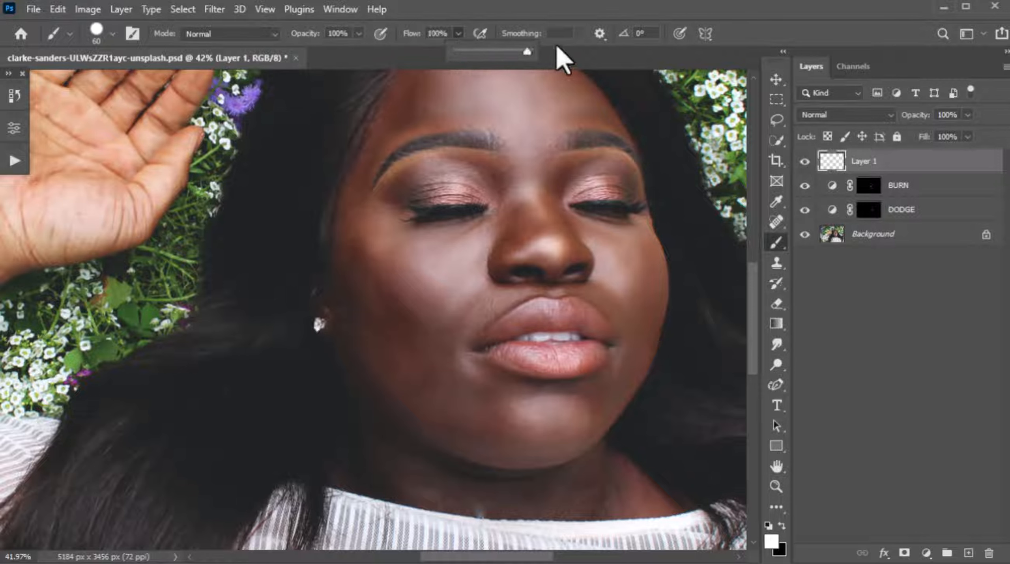
Step: Paint a straight white stroke along each cheekbone on the new layer
click(371, 249)
key(alt)
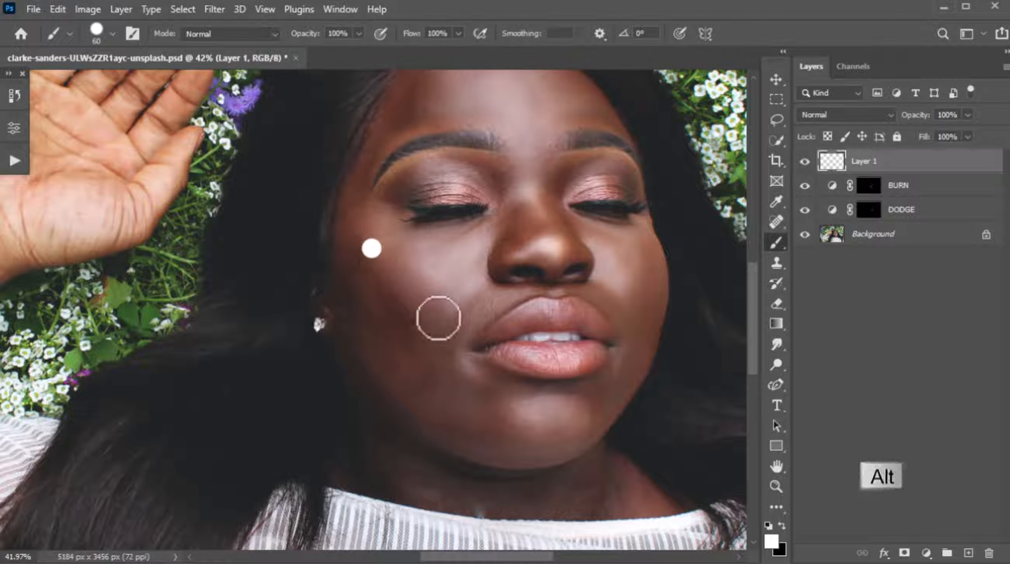
shift+click(437, 317)
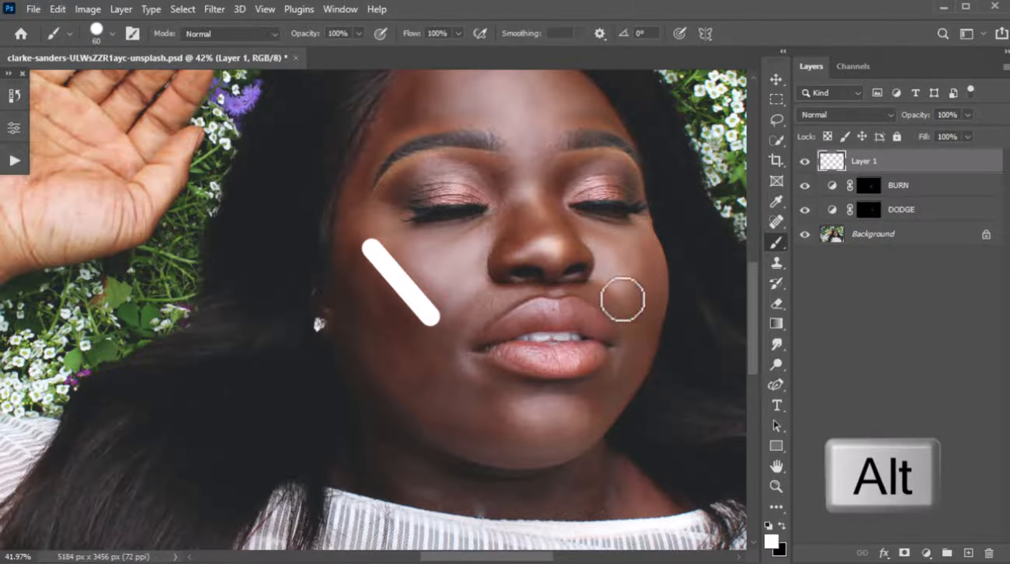
click(621, 297)
shift+click(639, 263)
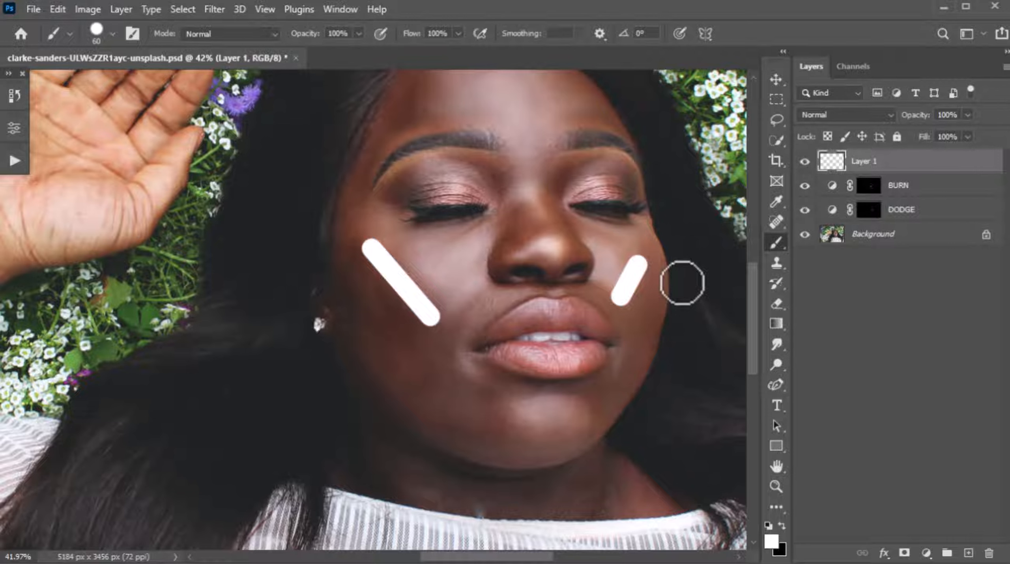
Step: Blur the cheek strokes with a 38.7-pixel Gaussian Blur and set the layer's opacity to 71%
click(220, 10)
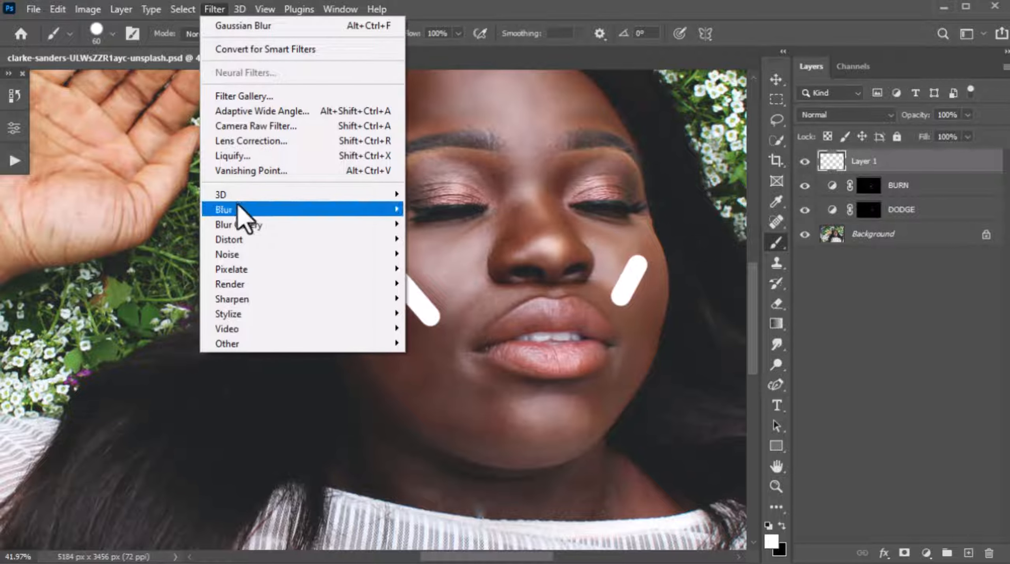
mouse_move(238, 208)
click(462, 268)
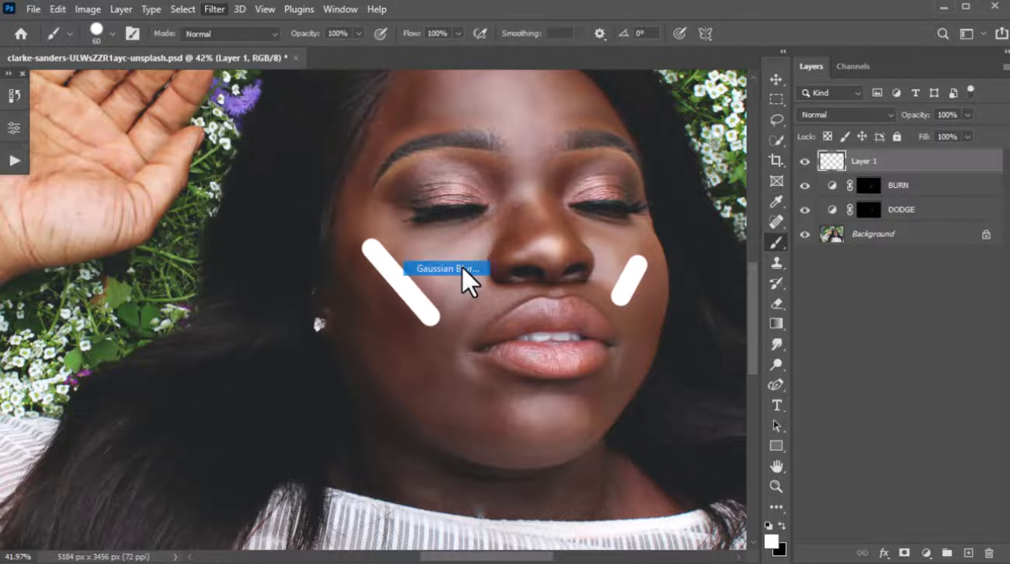
mouse_move(795, 350)
mouse_down()
mouse_move(815, 355)
mouse_move(807, 352)
mouse_up()
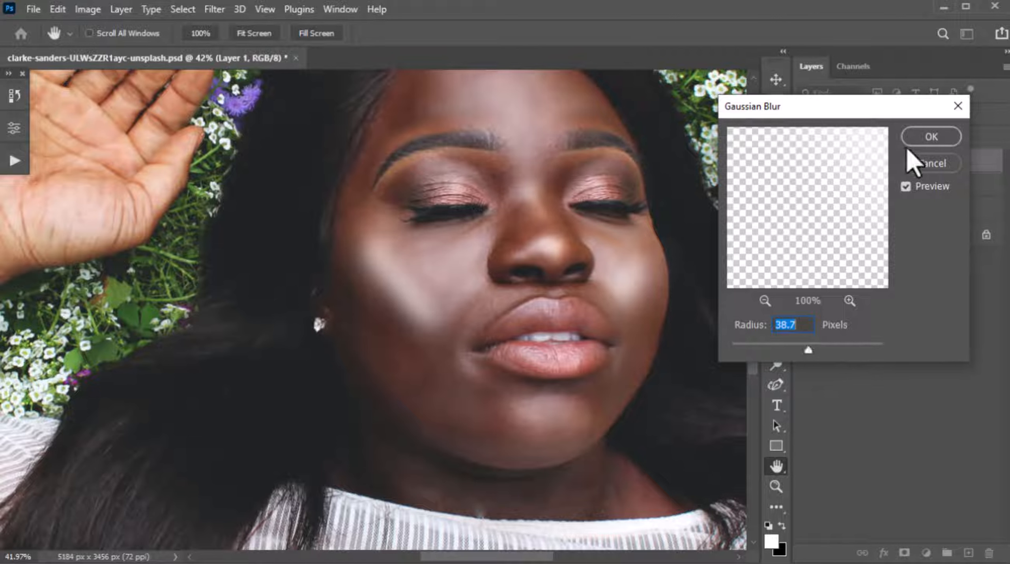
click(912, 138)
key(b)
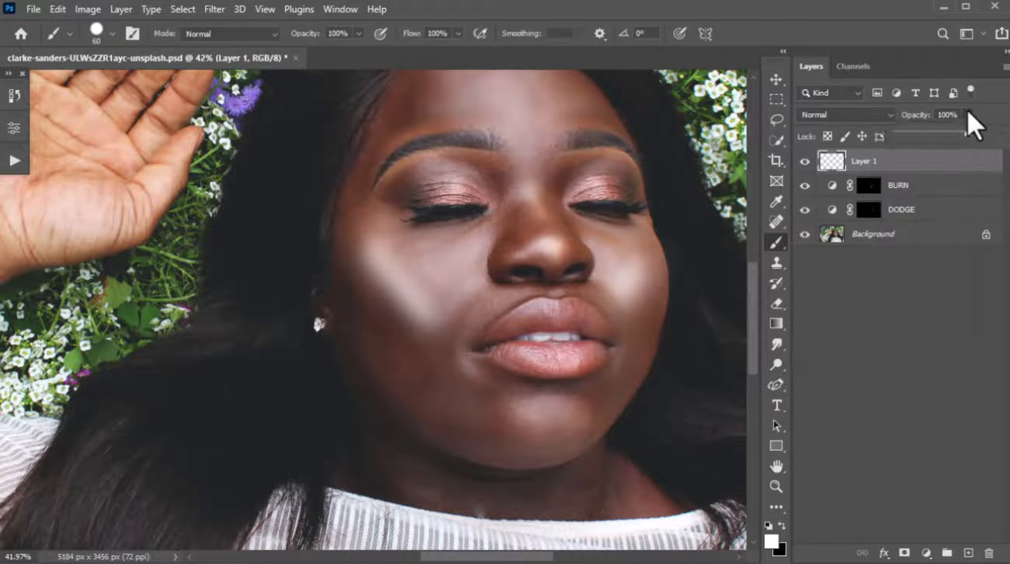
drag(954, 134, 947, 133)
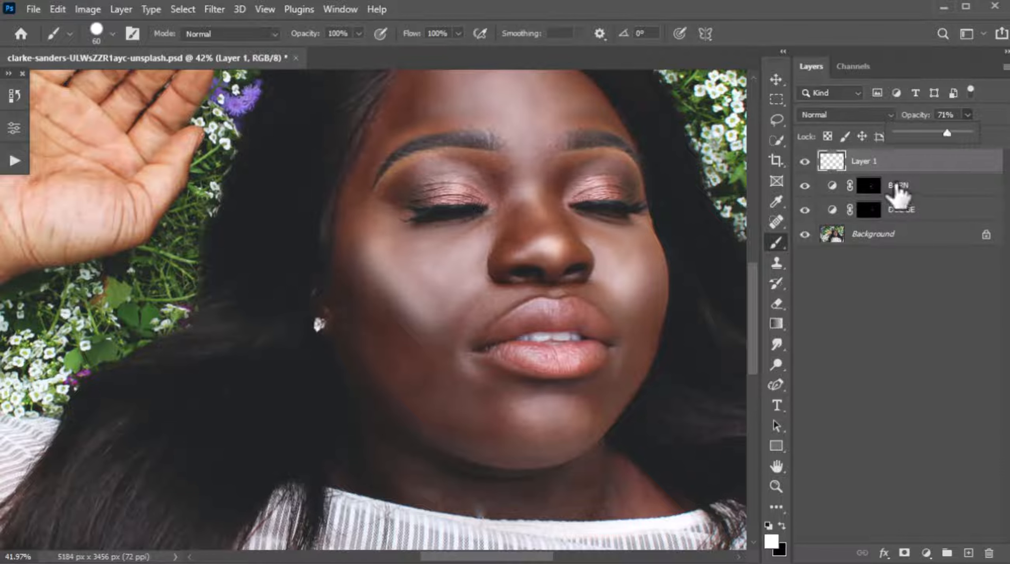
Step: Blend the highlight layer into the skin by splitting its Blend If underlying-layer shadow slider to 48 / 195
click(885, 171)
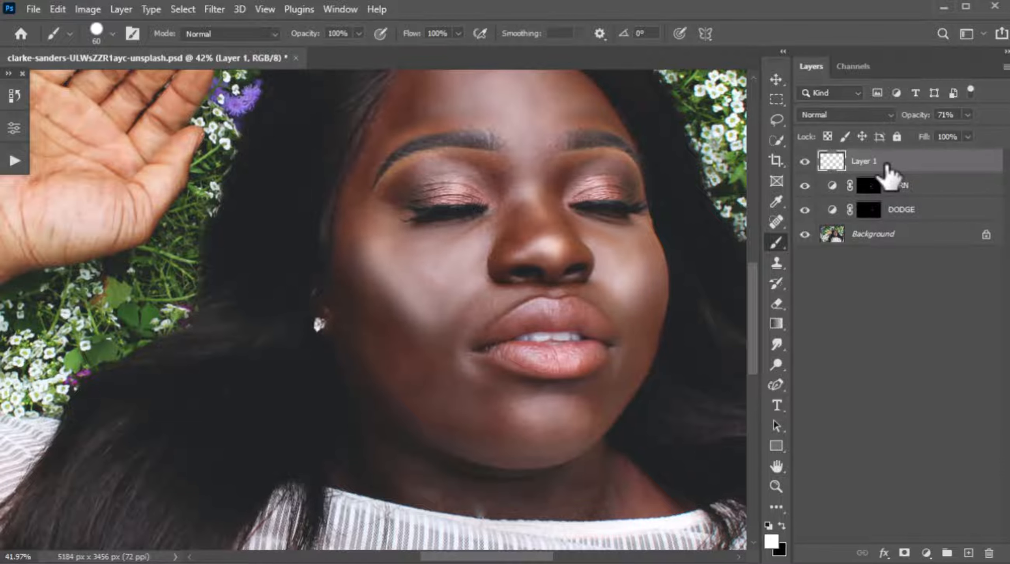
double_click(885, 164)
drag(667, 73, 897, 50)
drag(858, 342, 913, 344)
drag(790, 40, 0, 1)
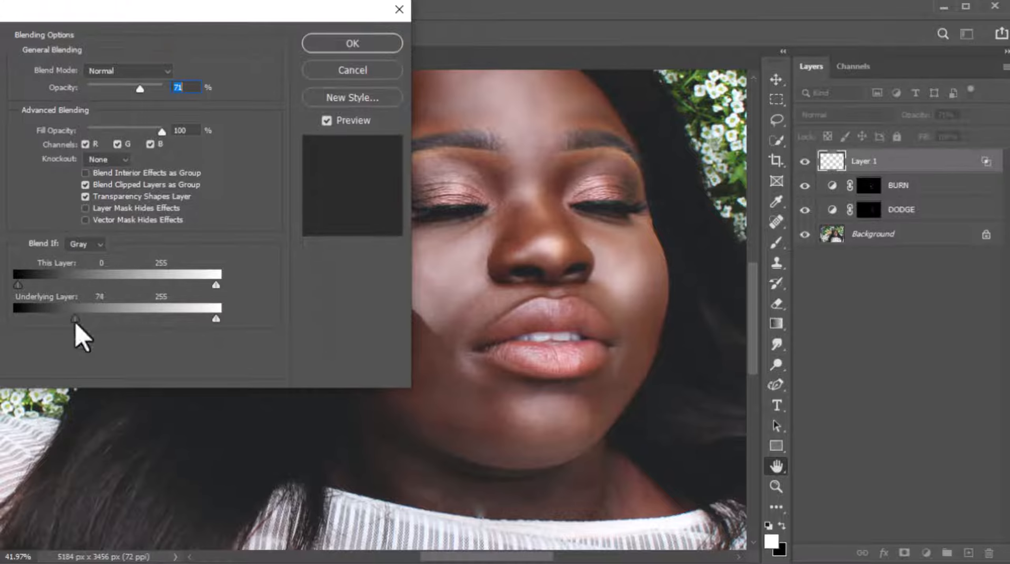
drag(76, 322, 144, 321)
key(alt)
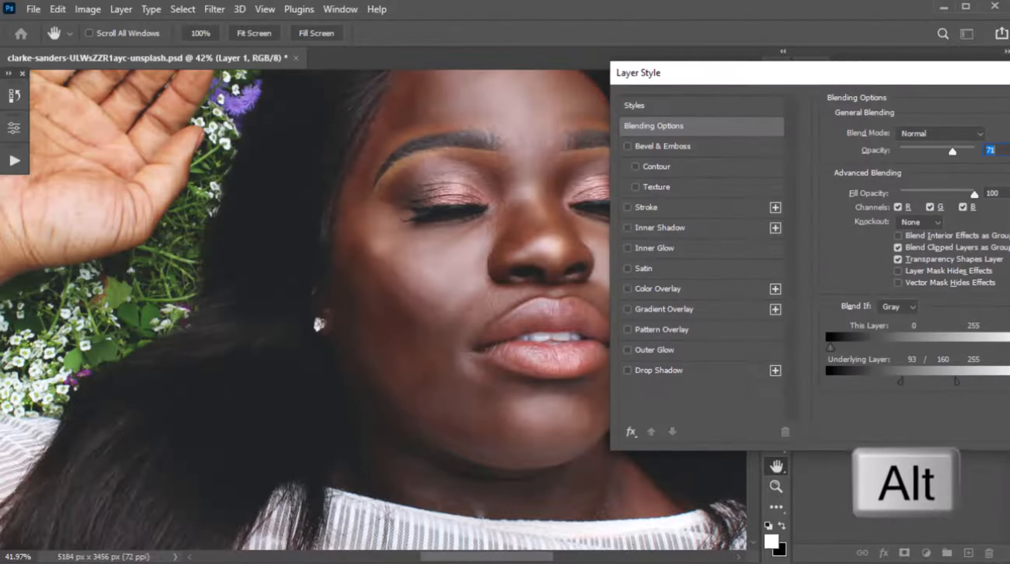
drag(1007, 63, 929, 46)
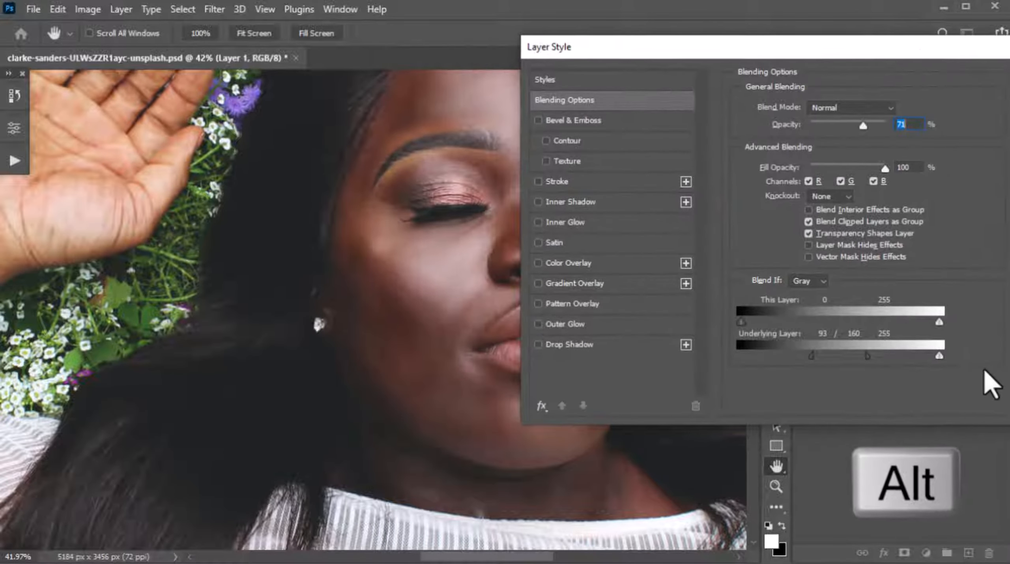
drag(868, 356, 894, 353)
drag(809, 360, 780, 358)
drag(727, 43, 974, 308)
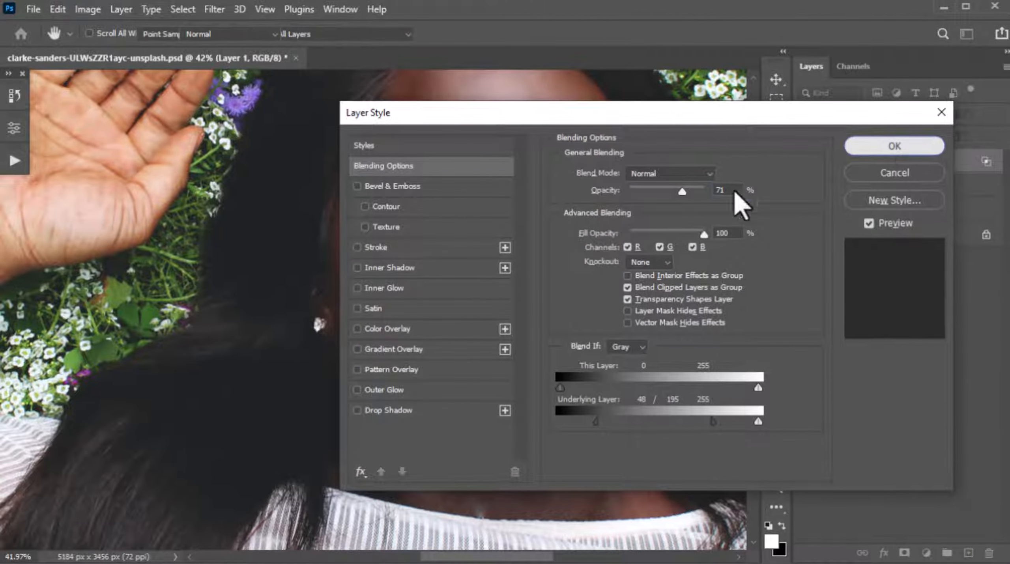
key(Return)
Step: Inspect the blended cheek highlights and switch the brush to the Soft Round tip
scroll(395, 249, down, 3)
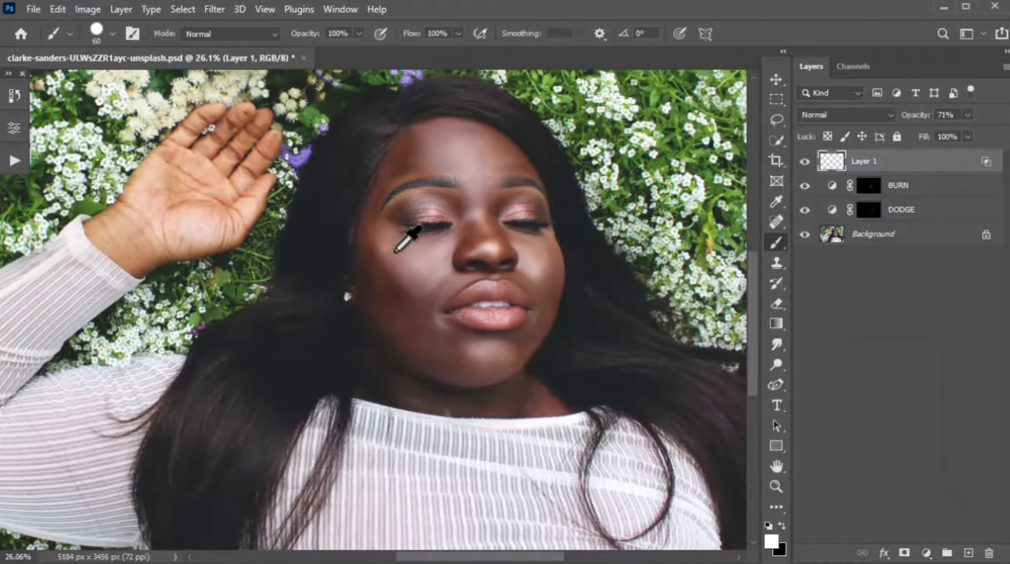
scroll(395, 252, down, 1)
scroll(478, 222, down, 1)
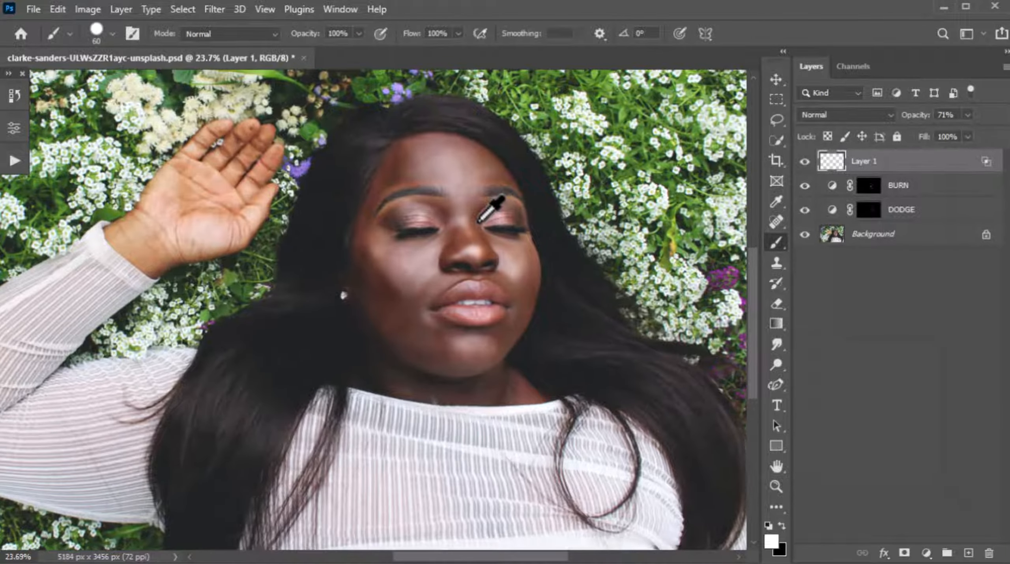
scroll(478, 222, up, 1)
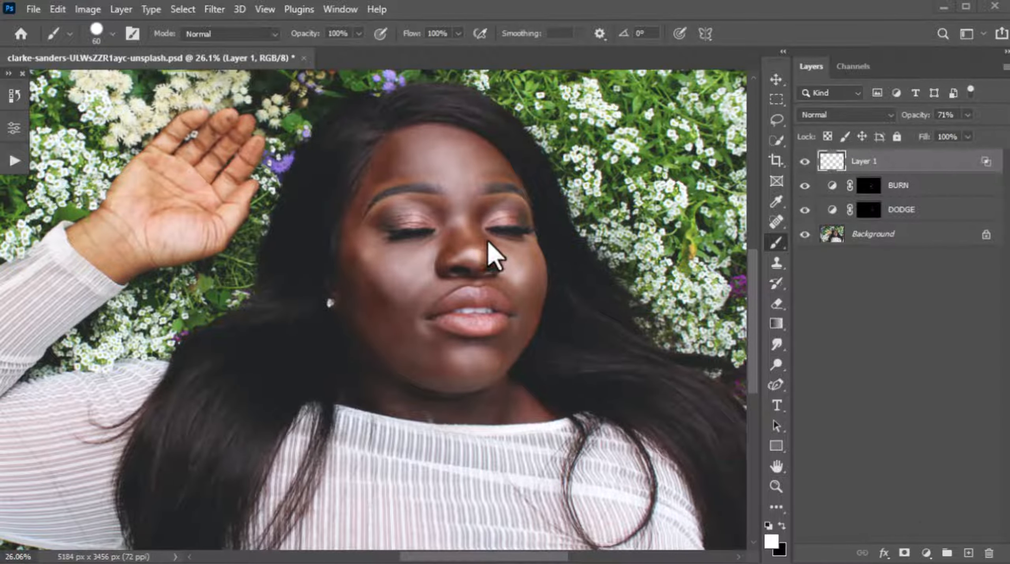
click(113, 34)
click(67, 227)
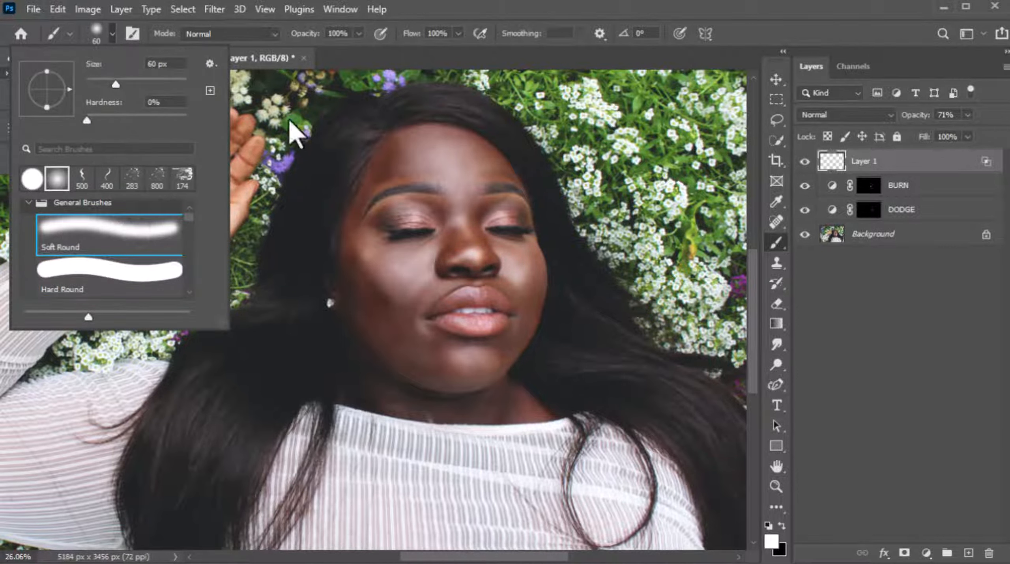
Step: Paint a white highlight across the tip of the nose on Layer 1 with the soft brush
click(344, 63)
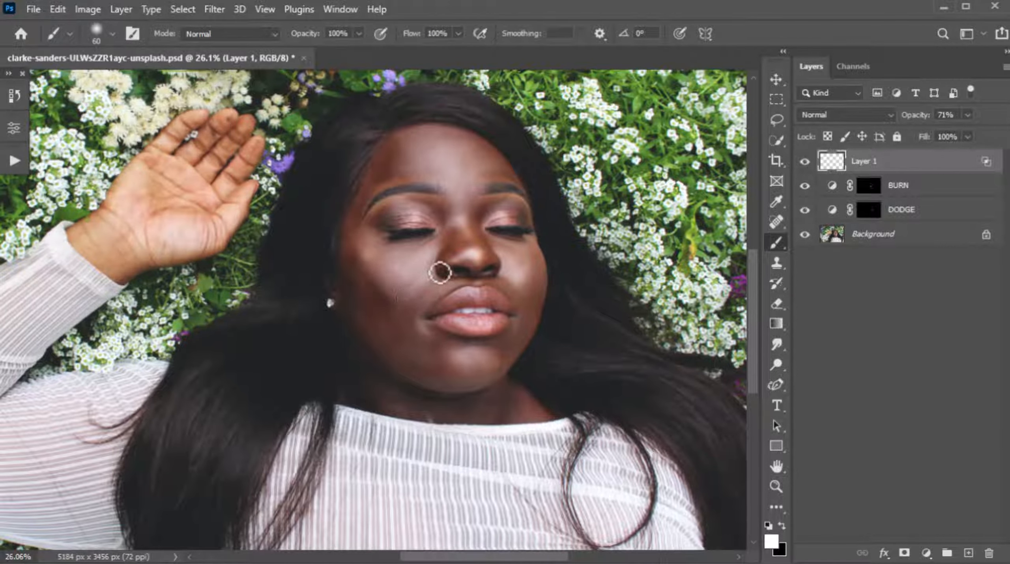
scroll(454, 255, up, 5)
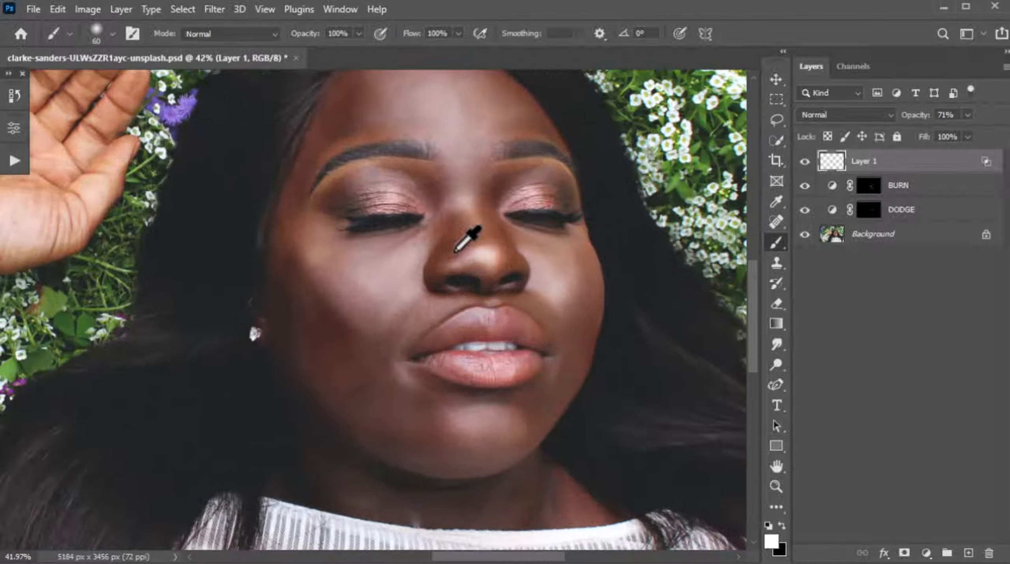
scroll(455, 251, down, 2)
scroll(467, 232, up, 3)
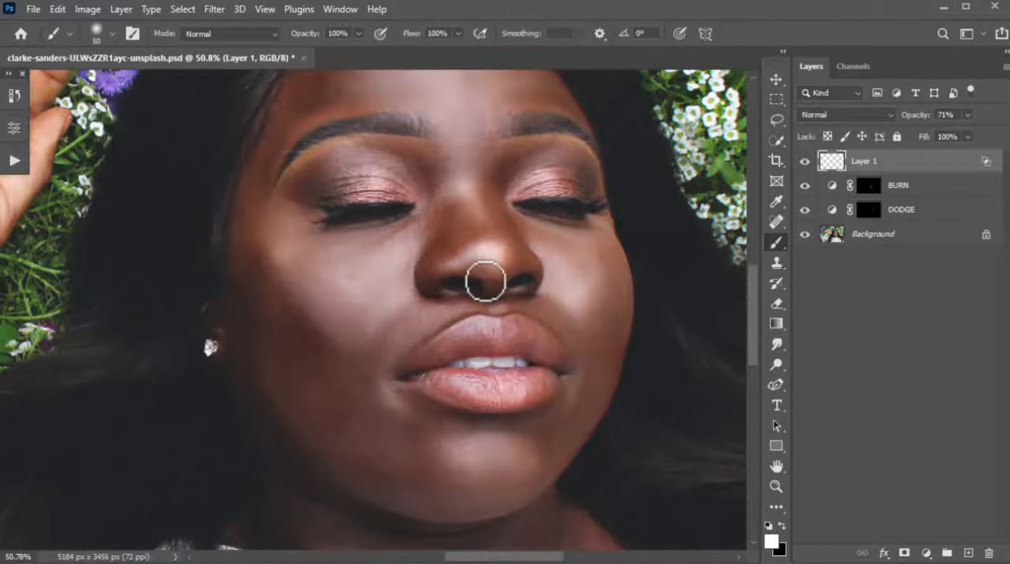
key(bracketleft)
key(bracketleft)
mouse_move(454, 265)
mouse_down()
mouse_move(467, 251)
mouse_move(498, 251)
mouse_move(485, 253)
mouse_up()
Step: Paint a white highlight down the bridge of the nose with a 40 px brush
key(bracketleft)
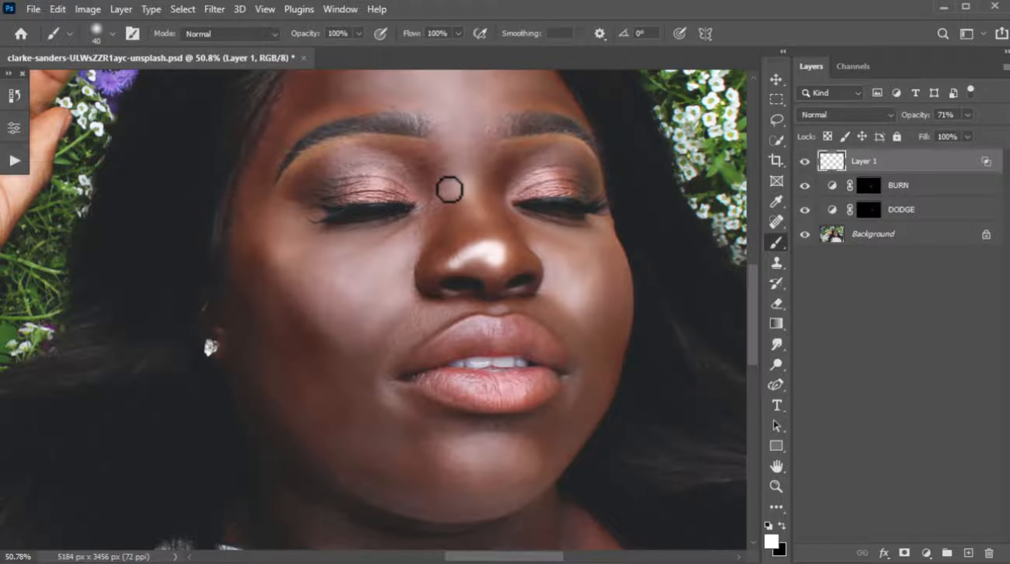
click(461, 190)
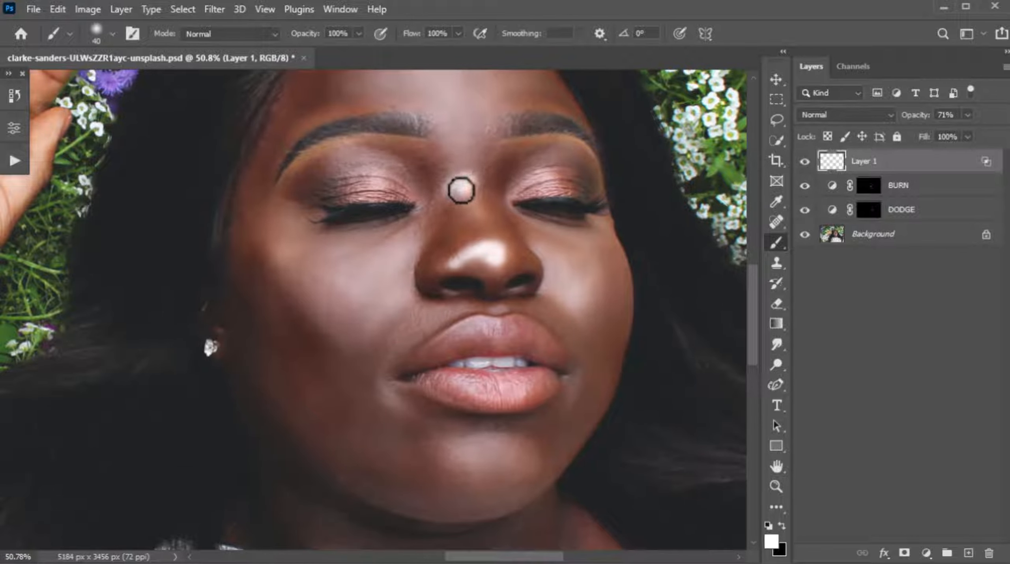
mouse_move(461, 191)
mouse_down()
mouse_move(449, 191)
mouse_move(470, 192)
mouse_up()
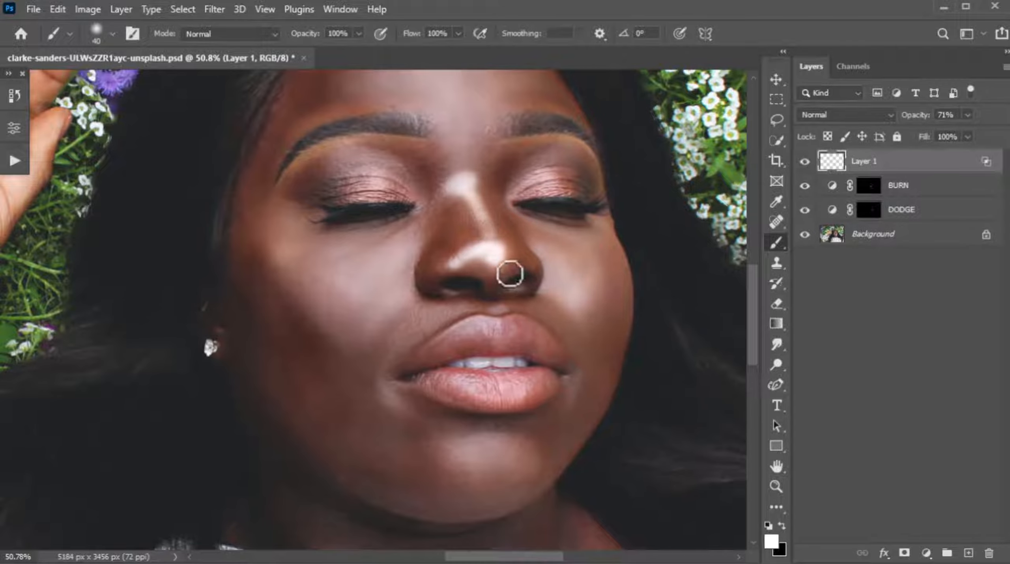
Step: Lower the opacity of the highlight layer, Layer 1, to 34%
scroll(510, 274, down, 3)
scroll(510, 257, up, 1)
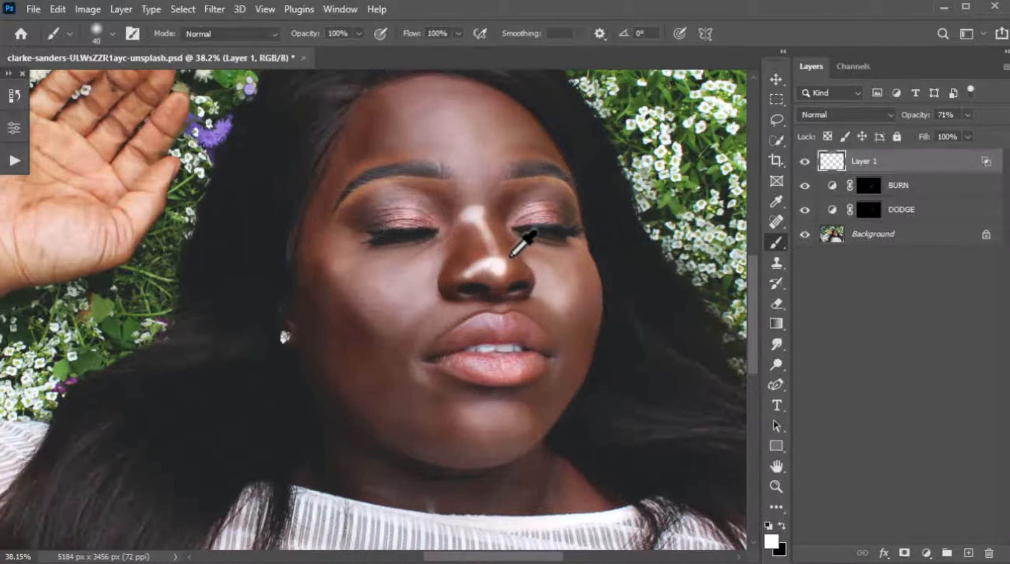
scroll(511, 256, up, 1)
scroll(497, 284, down, 3)
click(967, 114)
drag(985, 133, 956, 134)
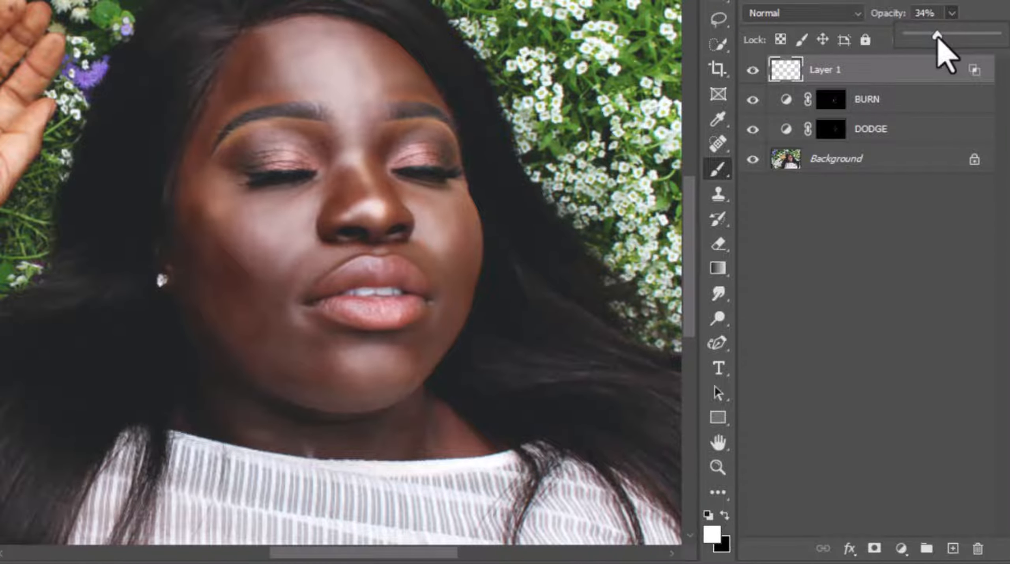
click(963, 1)
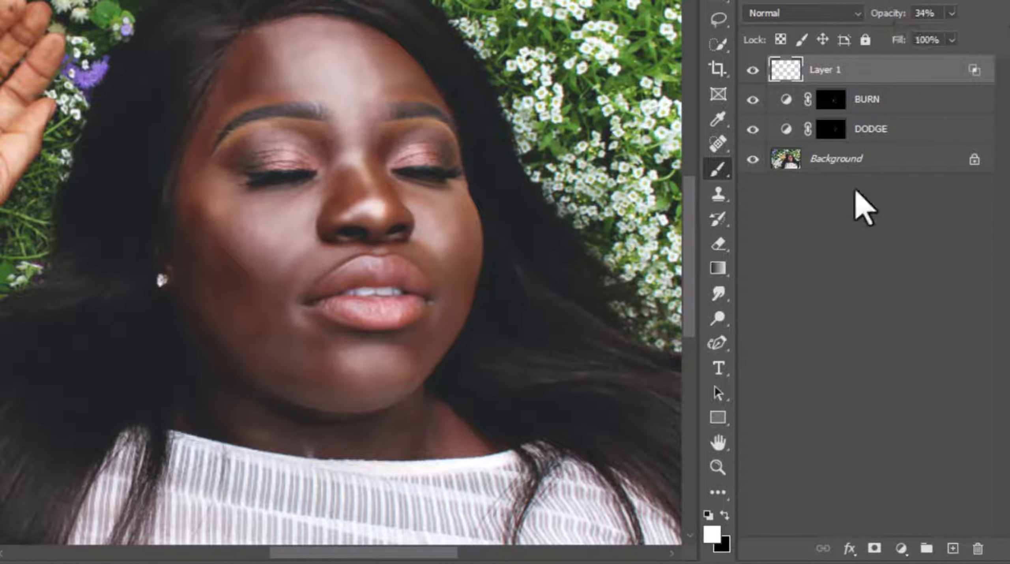
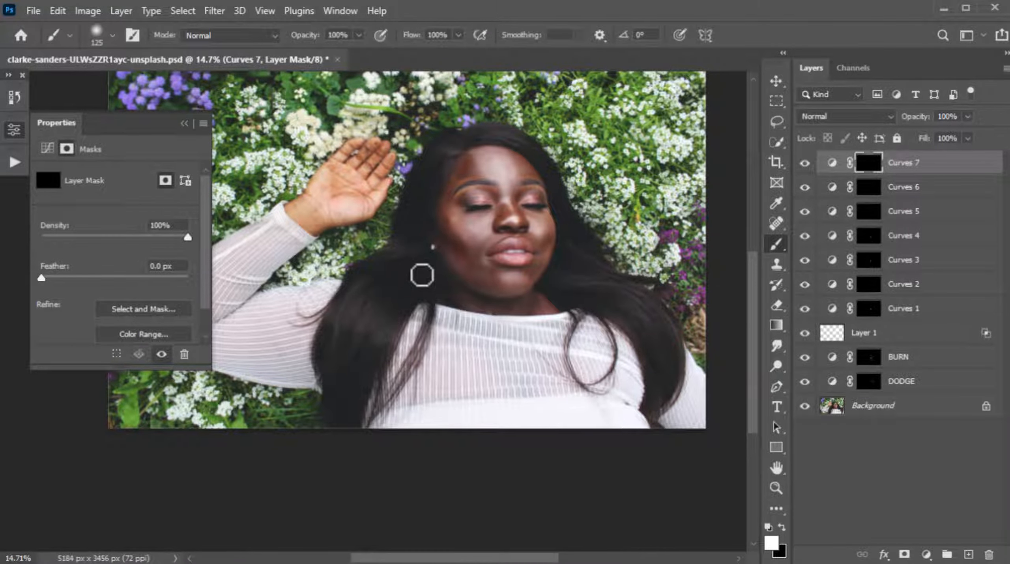
scroll(422, 276, up, 2)
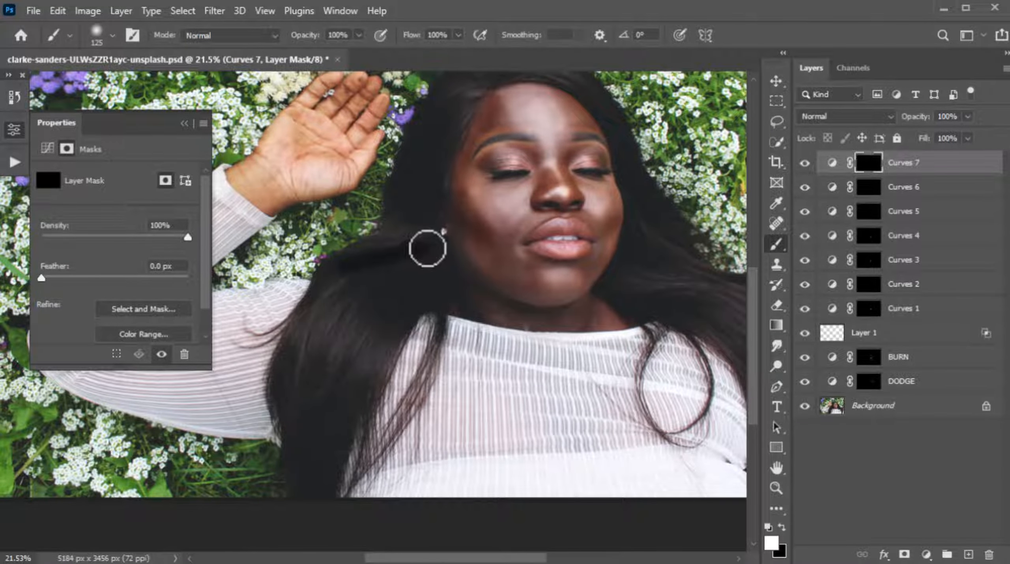
click(427, 248)
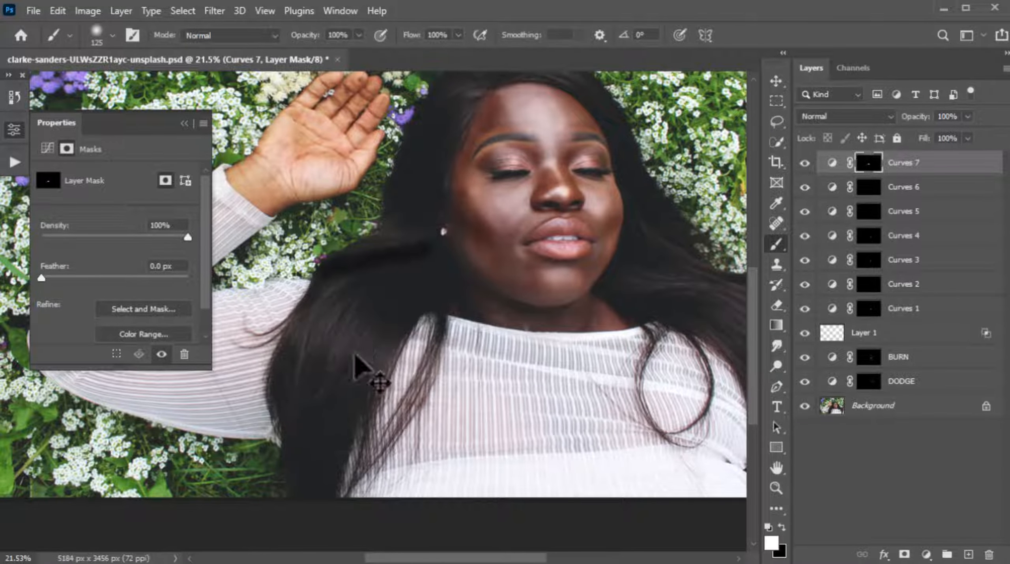
key(ctrl+z)
Step: Paint white on the Curves 7 mask to darken the hair beside the jaw and neck
scroll(412, 304, down, 2)
scroll(467, 307, up, 2)
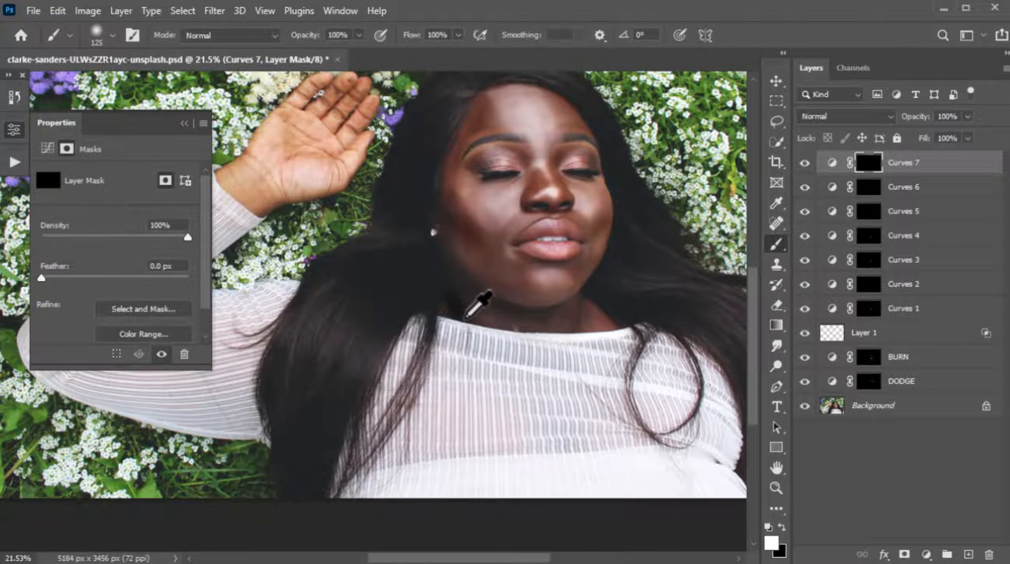
drag(458, 308, 440, 284)
drag(482, 175, 488, 237)
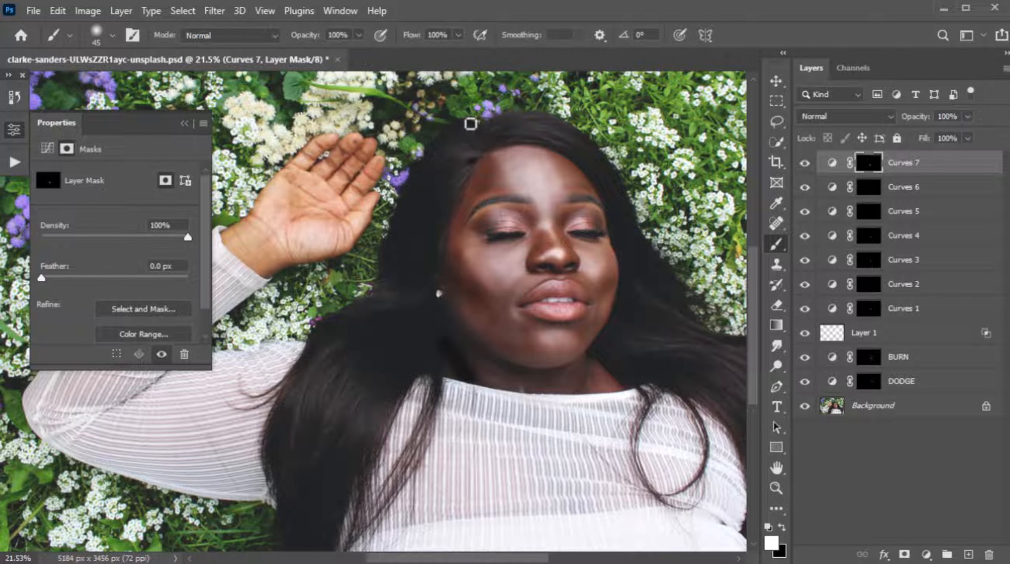
Step: Darken the hair along both sides of the face by painting white on the Curves 7 mask with a 100 px brush
key(bracketright)
key(bracketright)
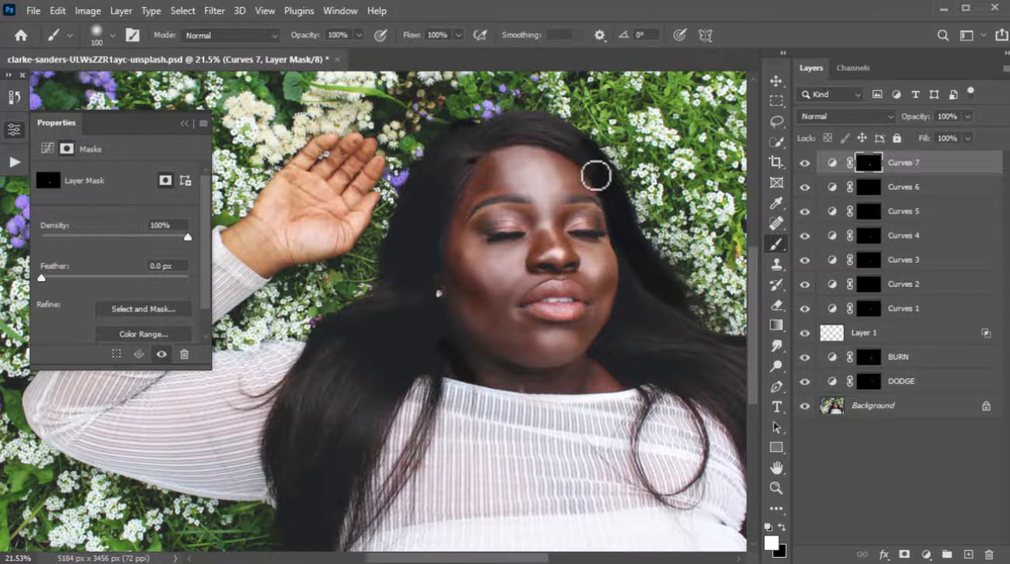
mouse_move(586, 160)
mouse_down()
mouse_move(665, 301)
mouse_move(654, 335)
mouse_up()
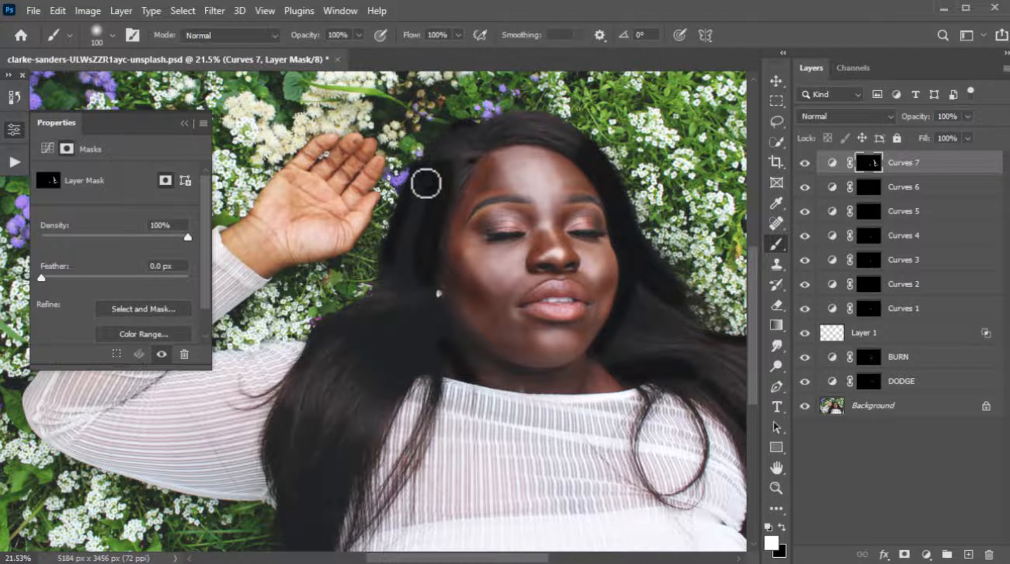
mouse_move(400, 262)
mouse_down()
mouse_move(398, 284)
mouse_move(420, 286)
mouse_move(326, 332)
mouse_move(433, 303)
mouse_move(418, 316)
mouse_move(336, 335)
mouse_move(310, 361)
mouse_move(310, 342)
mouse_move(340, 331)
mouse_move(377, 351)
mouse_up()
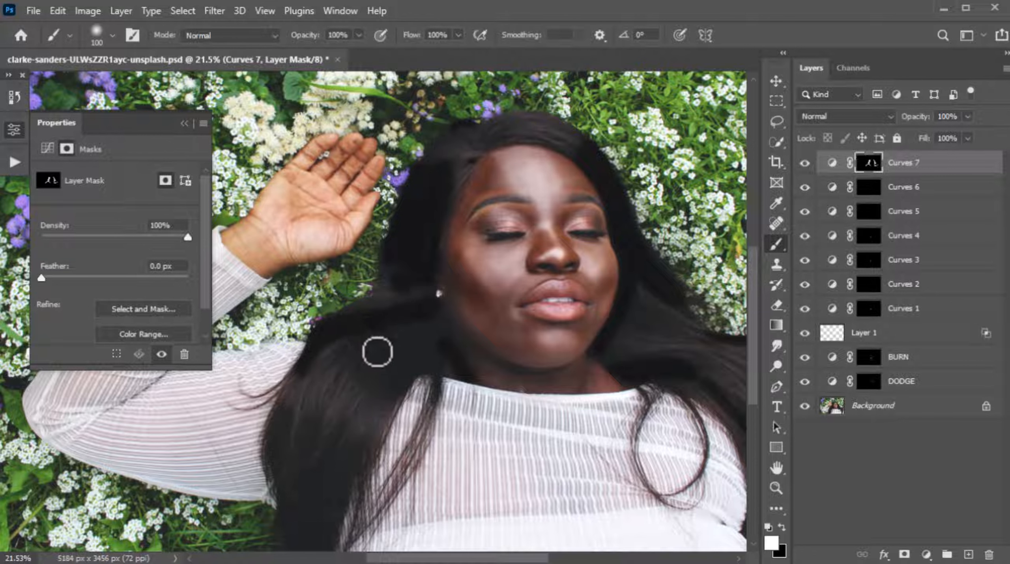
Step: Extend the darkening on the Curves 7 mask to the lower hair over the shoulder on the raised-arm side
scroll(377, 406, down, 3)
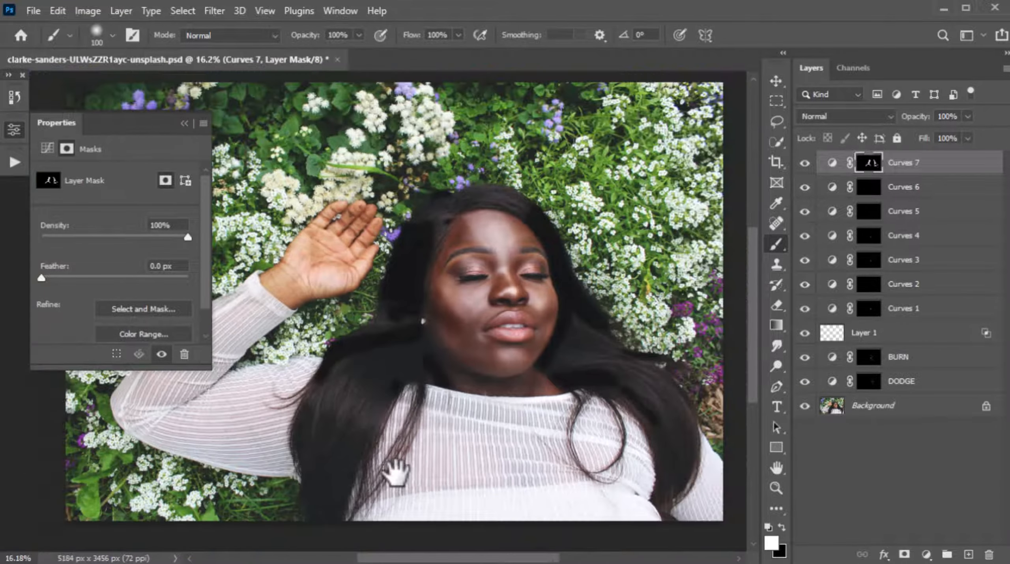
mouse_move(332, 486)
mouse_down()
mouse_move(356, 413)
mouse_move(325, 484)
mouse_move(342, 415)
mouse_move(309, 461)
mouse_move(329, 391)
mouse_move(311, 441)
mouse_move(311, 480)
mouse_move(303, 382)
mouse_move(288, 400)
mouse_move(299, 460)
mouse_up()
scroll(409, 375, down, 3)
scroll(534, 184, up, 4)
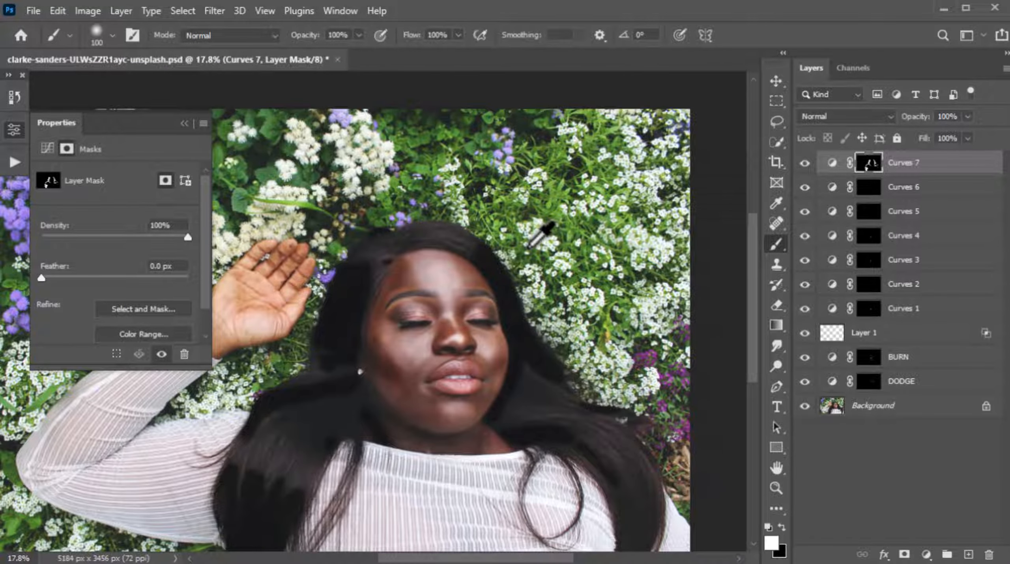
scroll(401, 221, up, 4)
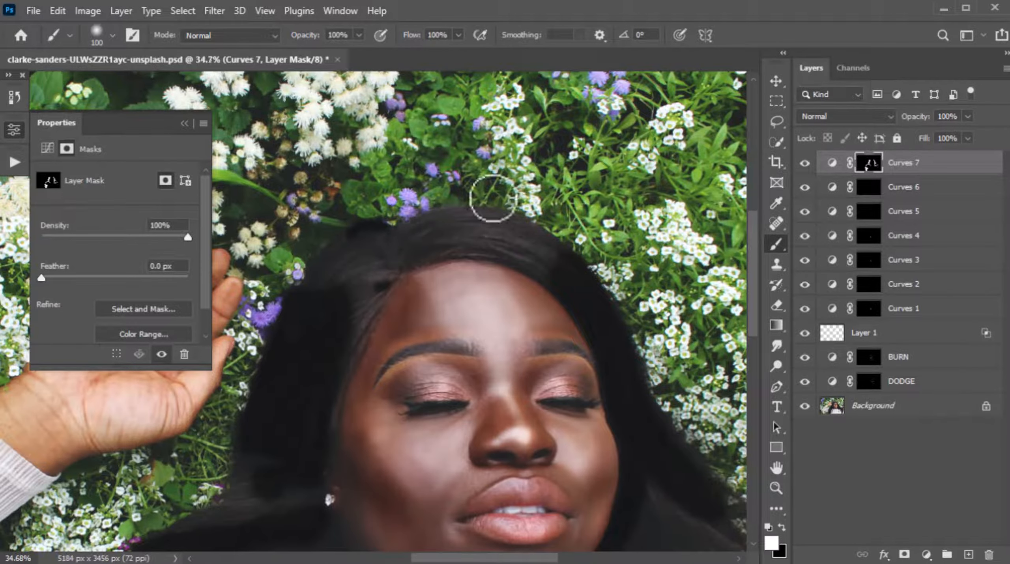
key(bracketleft)
key(bracketleft)
key(bracketleft)
scroll(369, 216, down, 2)
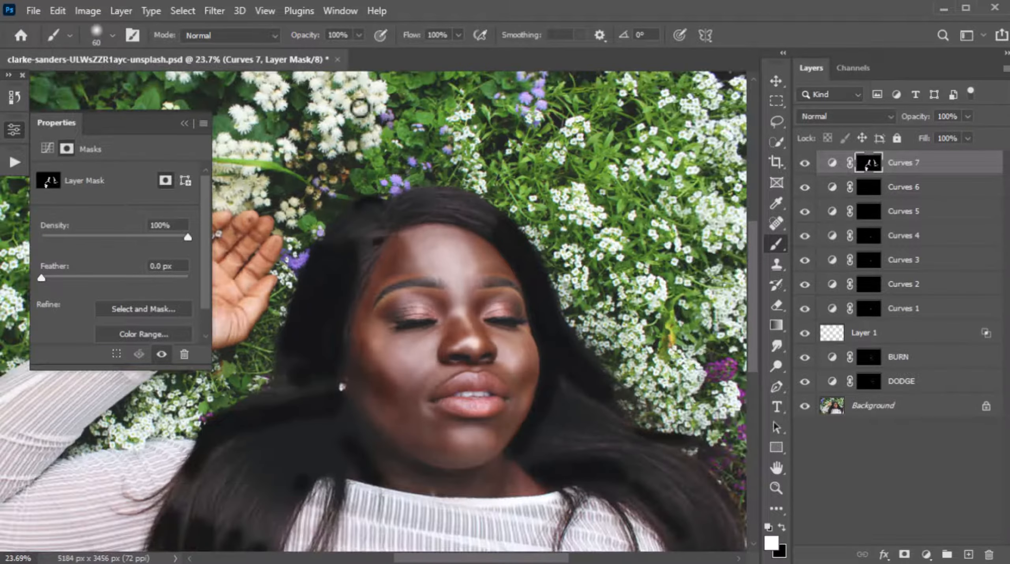
Step: Soften the Curves 7 mask with a Gaussian Blur of 69.7 pixels
click(214, 10)
mouse_move(237, 210)
click(438, 266)
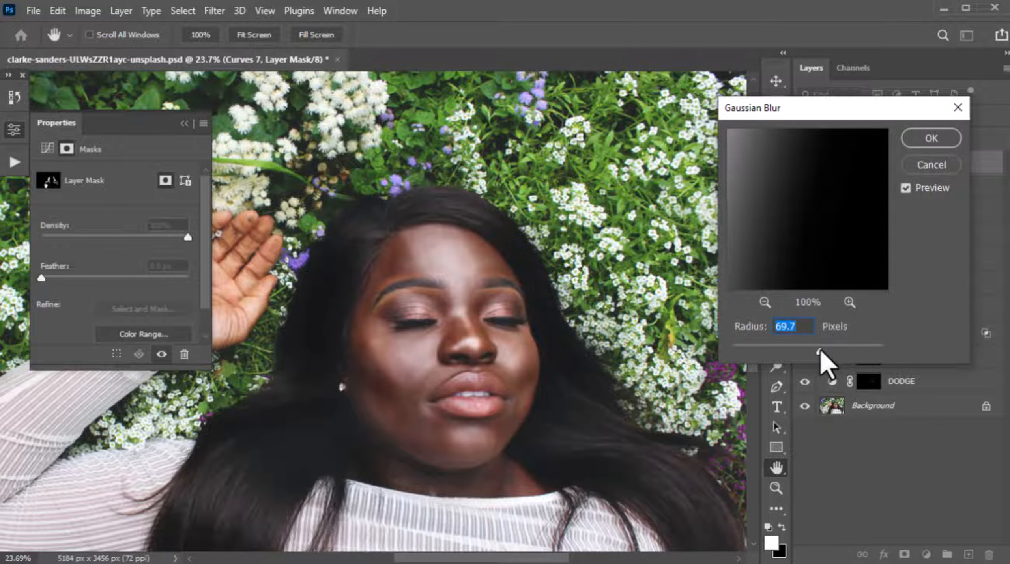
click(931, 138)
Step: Add a Curves adjustment layer that raises the midtones to brighten the photo, and invert its mask to black
scroll(473, 221, down, 3)
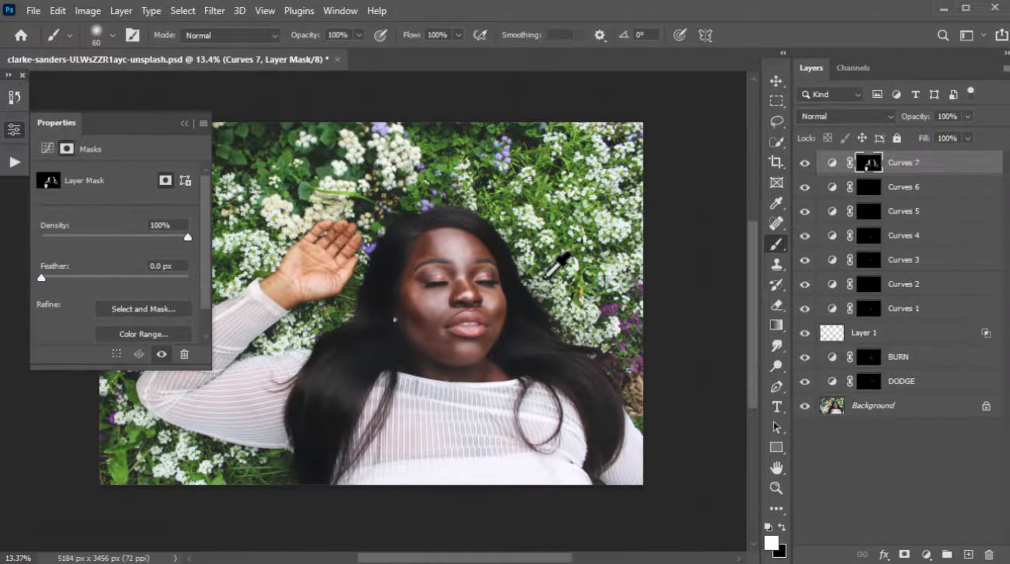
scroll(549, 273, up, 2)
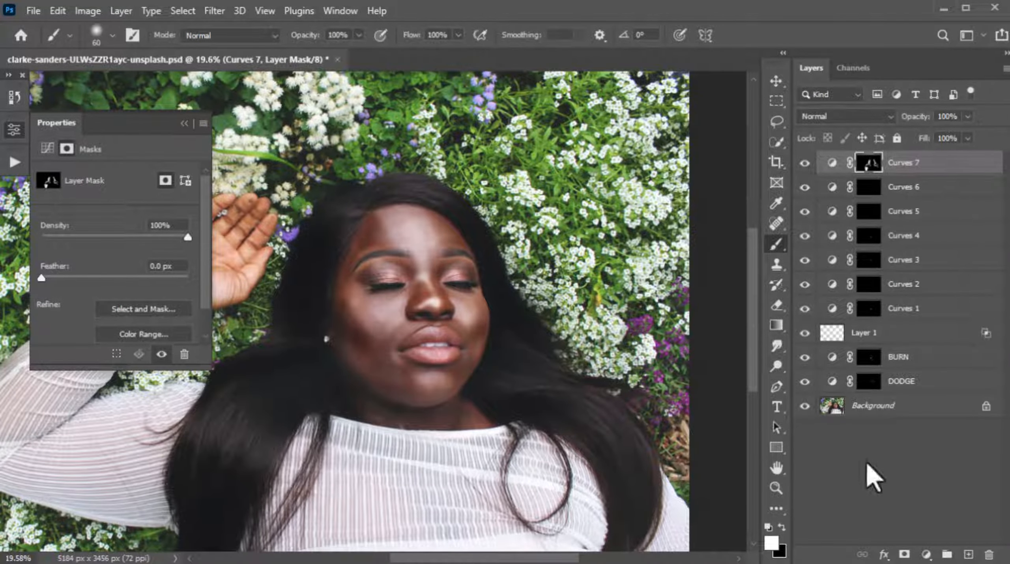
click(926, 554)
click(930, 371)
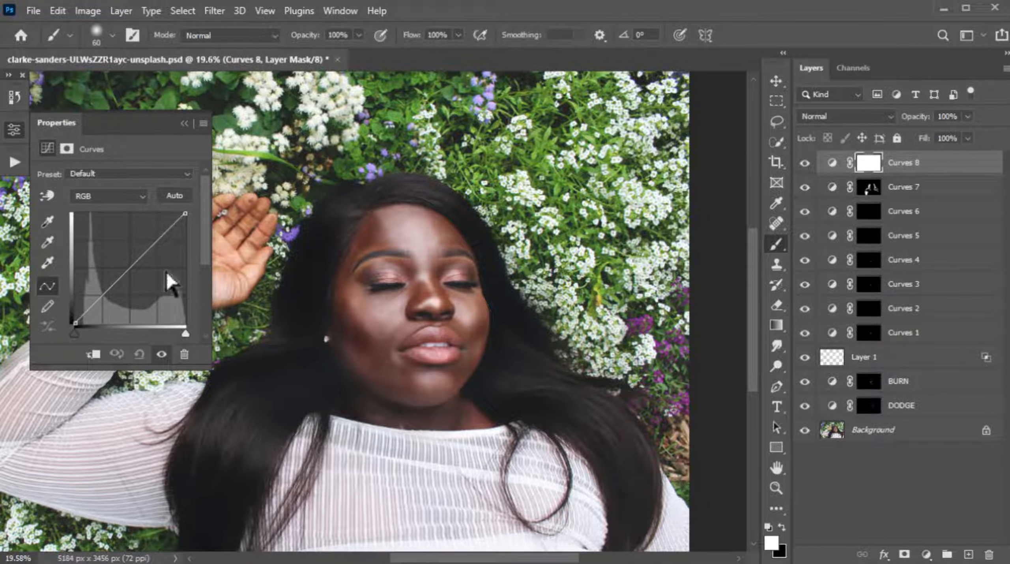
drag(126, 271, 113, 259)
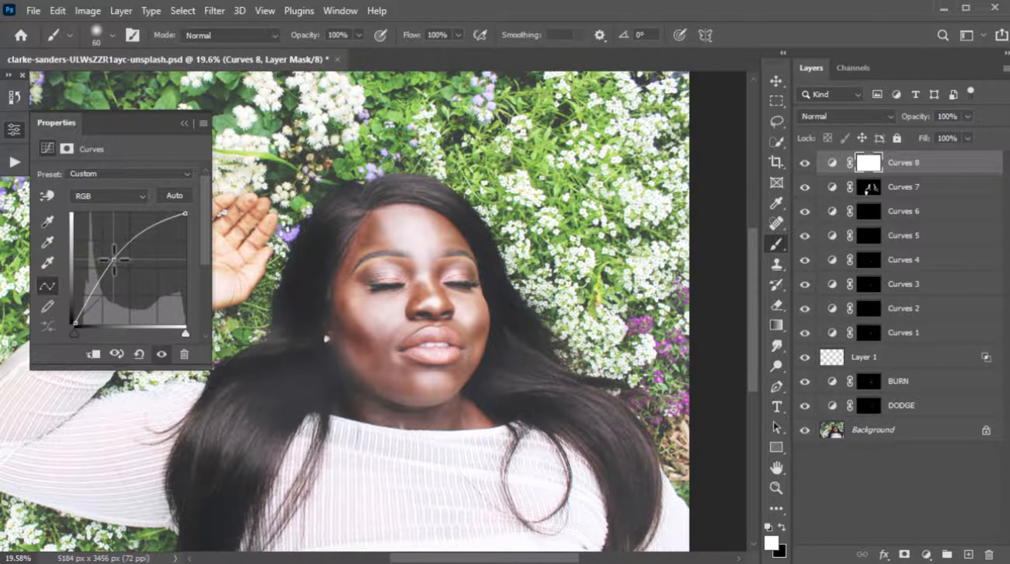
click(869, 162)
key(ctrl+i)
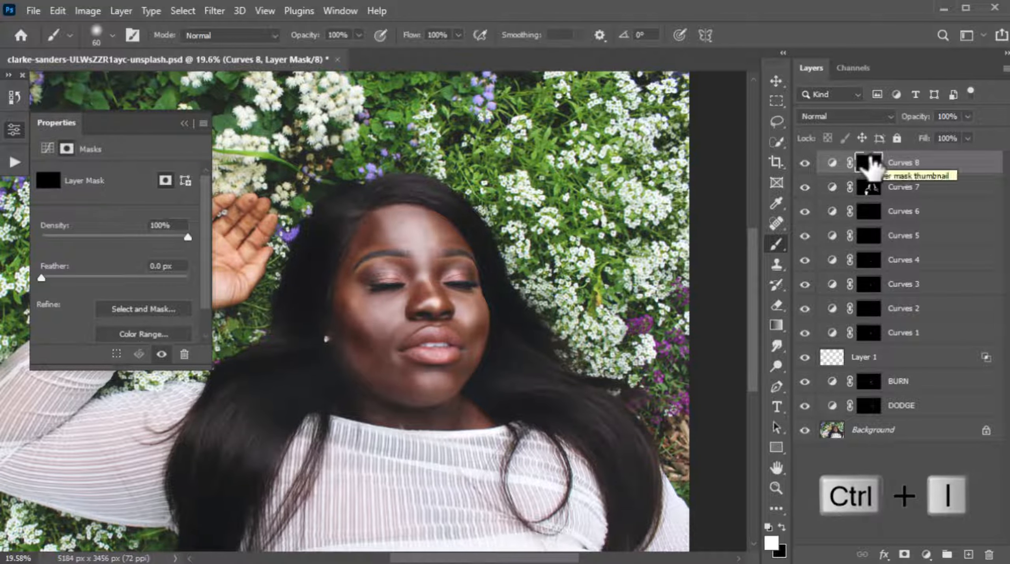
Step: Paint thin white strokes on the Curves 8 mask over the hair above the temple with a 20 px brush
key(bracketleft)
key(bracketleft)
scroll(368, 170, up, 6)
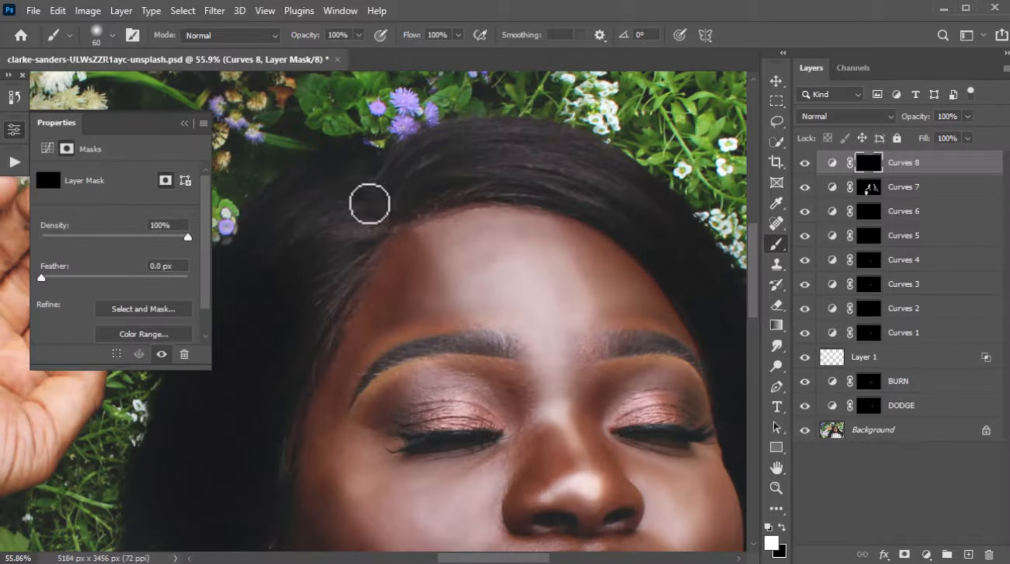
key(bracketleft)
mouse_move(355, 234)
mouse_down()
mouse_move(335, 232)
mouse_move(381, 230)
mouse_up()
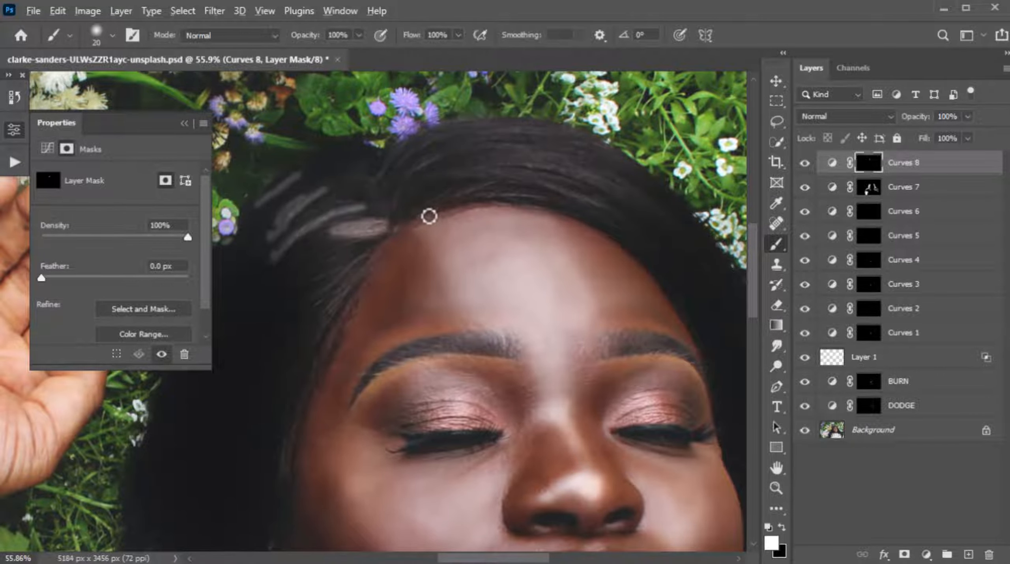
Step: Enlarge the brush and paint a broader highlight over the hair beside the forehead on the Curves 8 mask
scroll(429, 217, down, 3)
scroll(413, 260, up, 1)
key(bracketright)
key(bracketright)
key(bracketright)
key(bracketright)
mouse_move(380, 250)
mouse_down()
mouse_move(377, 228)
mouse_move(351, 275)
mouse_move(374, 241)
mouse_up()
Step: Paint highlights on the hair beside the earring and across the hair over the shoulder with a 90 px brush
scroll(406, 318, down, 2)
scroll(405, 319, down, 2)
scroll(316, 407, up, 2)
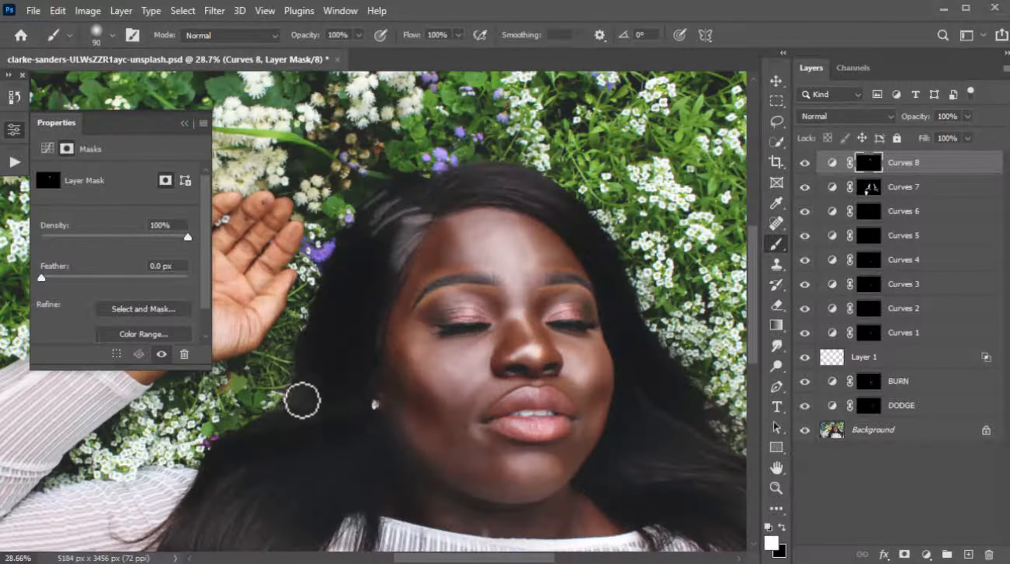
mouse_move(302, 399)
mouse_down()
mouse_move(339, 413)
mouse_move(257, 425)
mouse_up()
scroll(347, 340, down, 3)
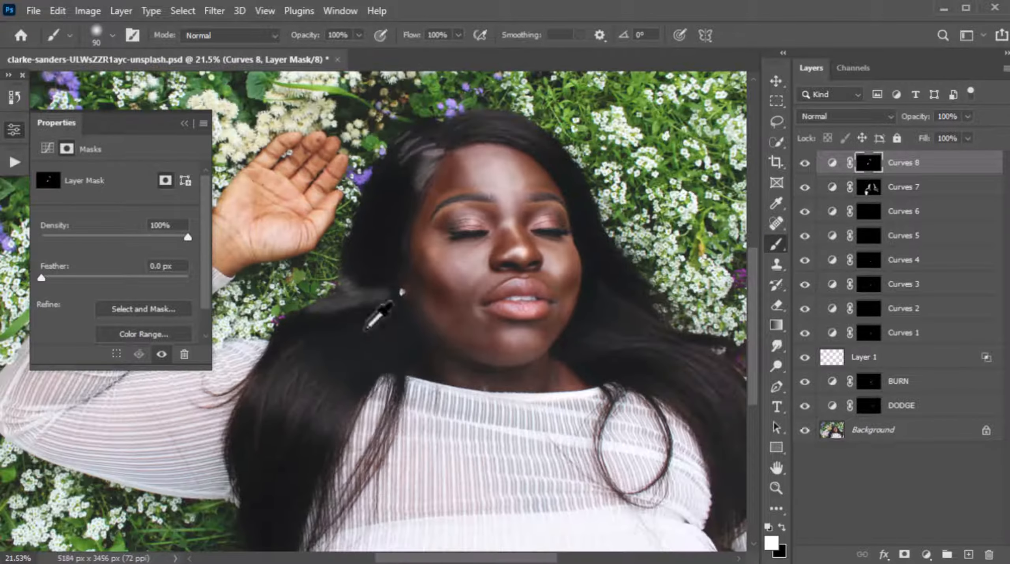
mouse_move(302, 340)
mouse_down()
mouse_move(270, 376)
mouse_move(252, 376)
mouse_move(249, 399)
mouse_move(301, 368)
mouse_move(281, 405)
mouse_move(329, 387)
mouse_move(356, 407)
mouse_move(327, 398)
mouse_move(354, 404)
mouse_move(298, 412)
mouse_move(343, 429)
mouse_up()
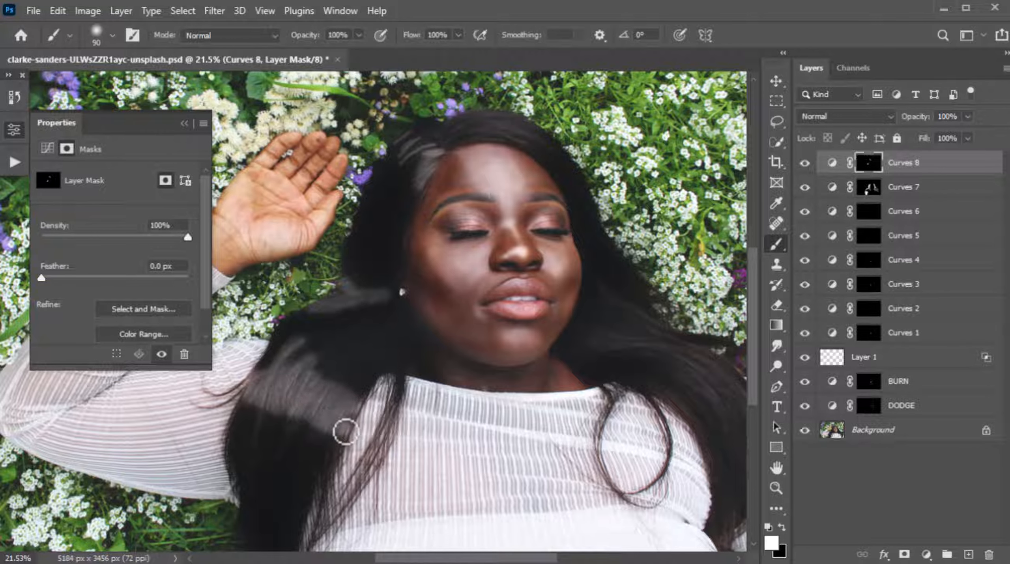
Step: Enlarge the brush and paint a long highlight along the flowing hair on the side opposite the raised arm
scroll(417, 422, down, 2)
scroll(616, 422, up, 2)
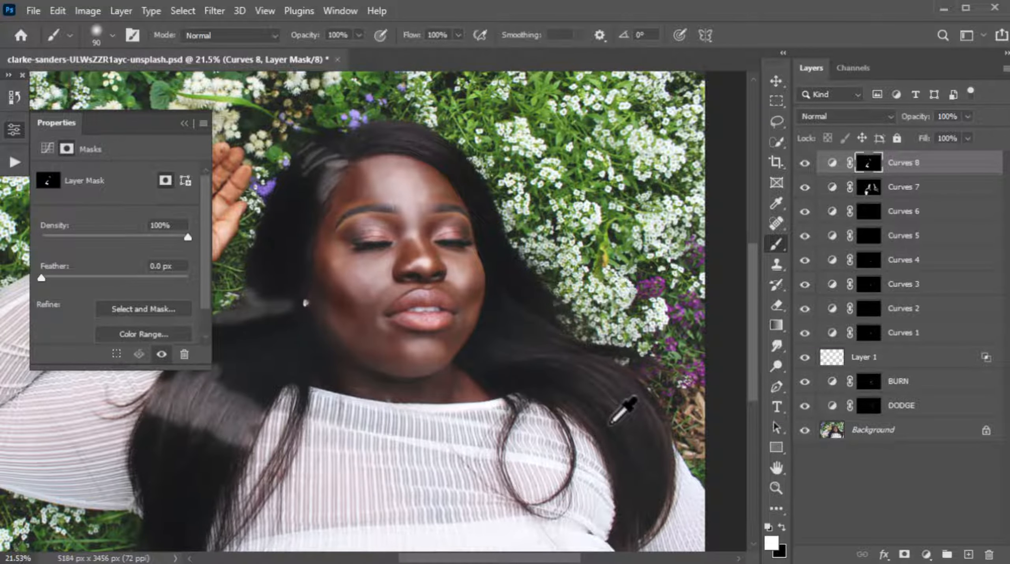
key(bracketright)
key(bracketright)
key(bracketright)
key(bracketright)
mouse_move(489, 345)
mouse_down()
mouse_move(582, 372)
mouse_move(607, 391)
mouse_move(641, 456)
mouse_move(584, 383)
mouse_move(617, 382)
mouse_move(661, 441)
mouse_move(658, 476)
mouse_up()
Step: Reduce the brush to 90 px and add finer highlight strokes in the hair beside the cheek opposite the earring
key(bracketleft)
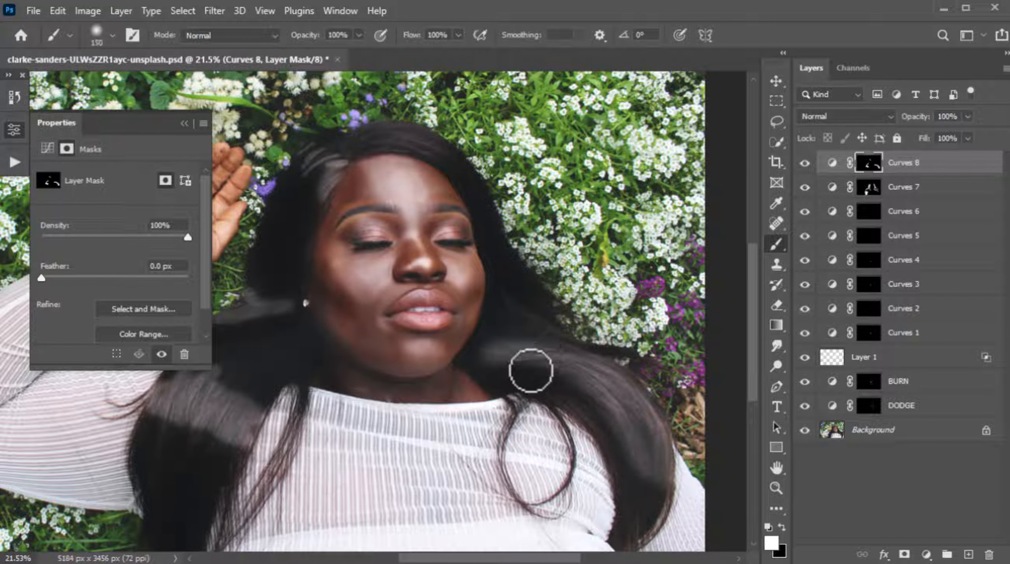
key(bracketleft)
key(bracketleft)
key(bracketleft)
key(bracketleft)
key(bracketleft)
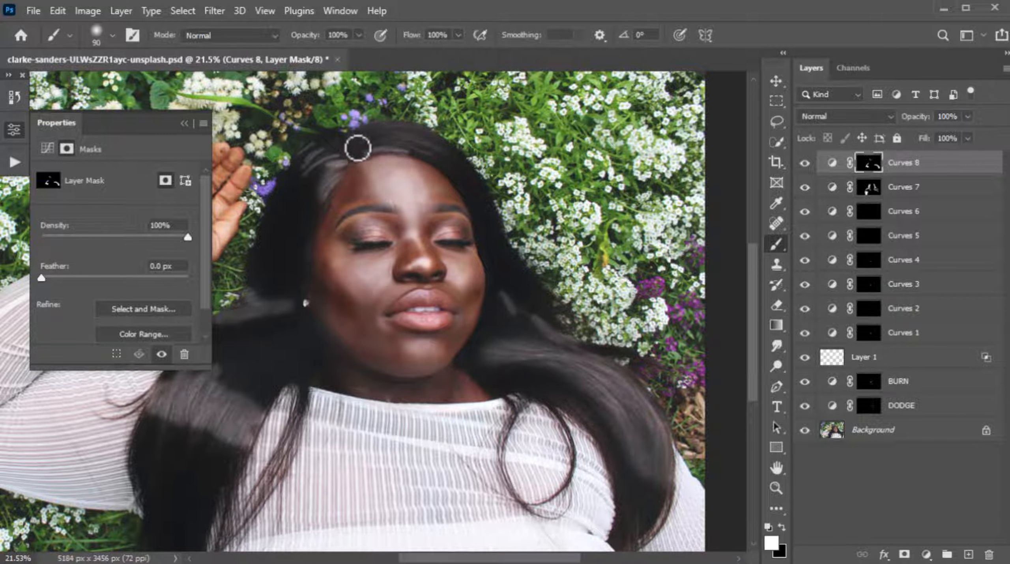
Step: Paint a short highlight stroke over the hair above the forehead on the Curves 8 mask
mouse_move(370, 139)
mouse_down()
mouse_move(451, 158)
mouse_move(410, 129)
mouse_move(345, 148)
mouse_up()
scroll(434, 183, down, 5)
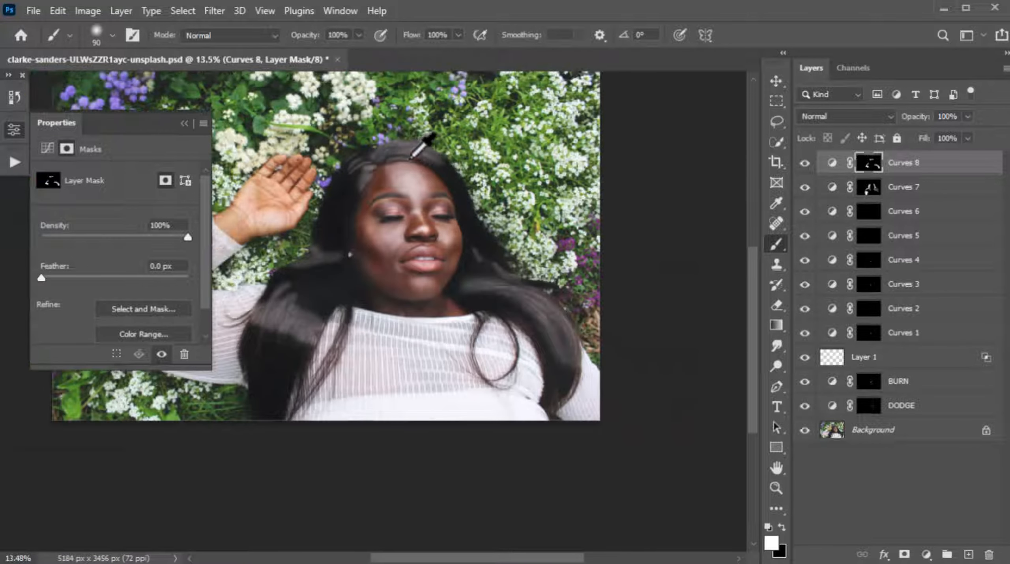
scroll(412, 152, up, 2)
drag(412, 157, 469, 214)
Step: Soften the Curves 8 mask with a Gaussian Blur of 33.2 pixels radius
click(221, 15)
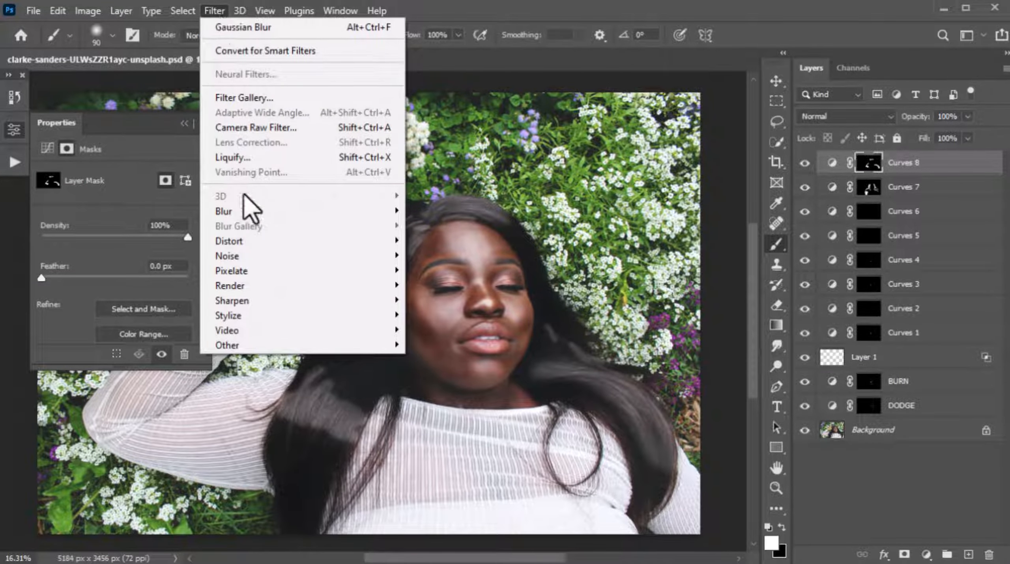
mouse_move(244, 211)
click(454, 277)
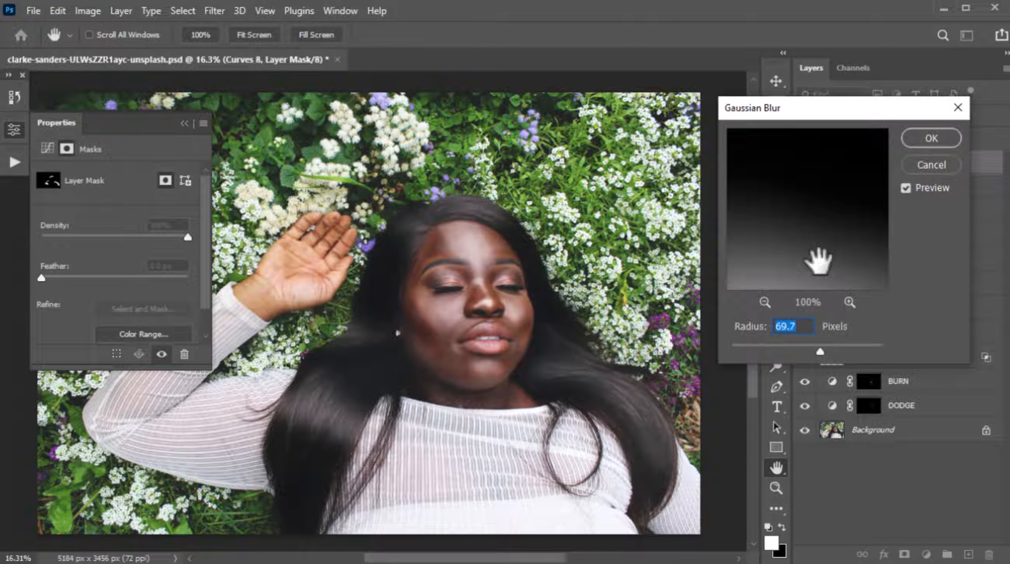
drag(820, 351, 805, 351)
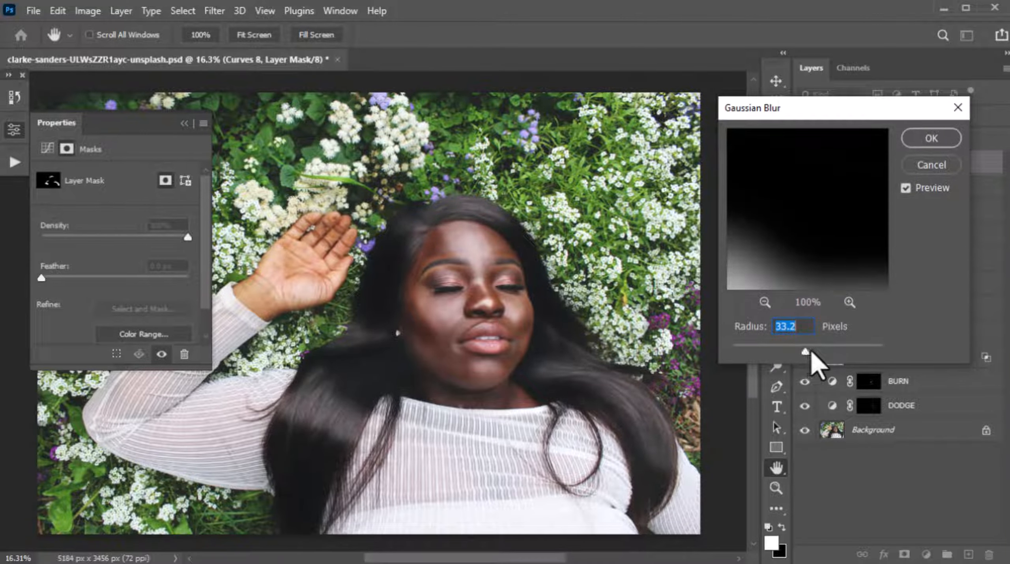
click(928, 139)
Step: Set Curves 8's Blend If on the underlying layer to split the black point at 50 / 83
double_click(946, 174)
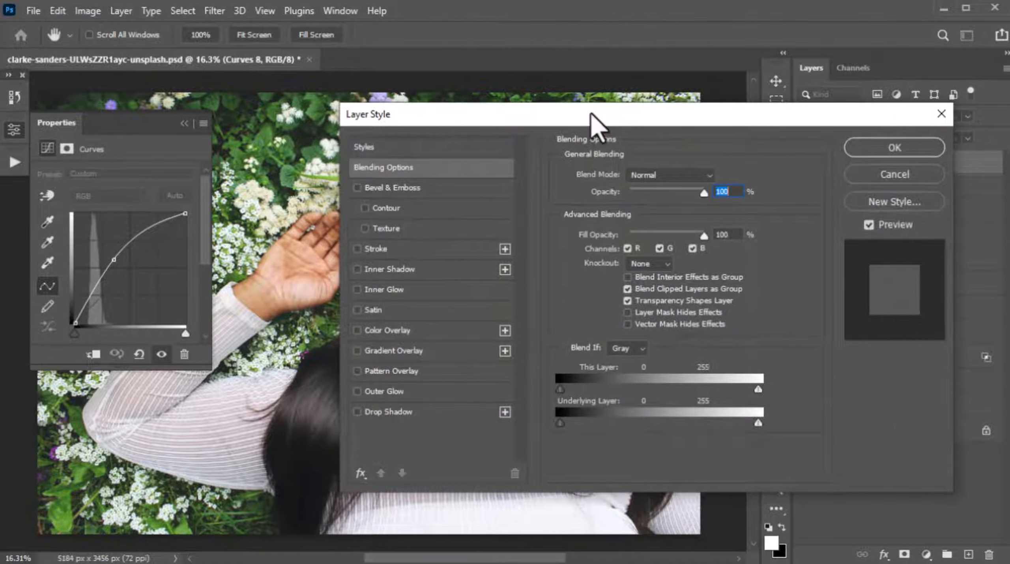
drag(590, 109, 886, 71)
drag(878, 383, 920, 385)
drag(759, 75, 462, 102)
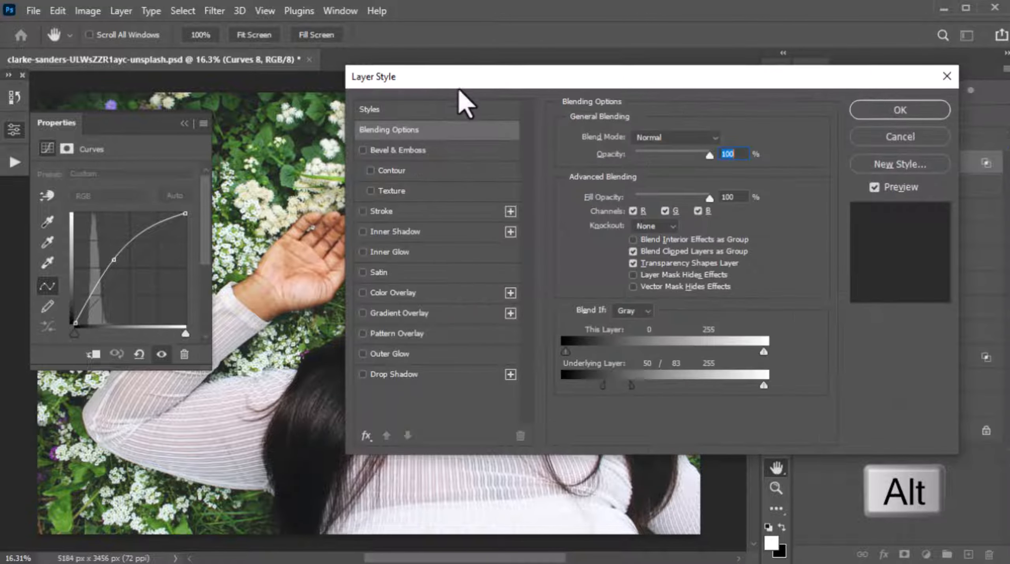
click(902, 105)
Step: Set Curves 7's Blend If on the underlying layer to split the black point at 58 / 182
click(936, 190)
double_click(934, 191)
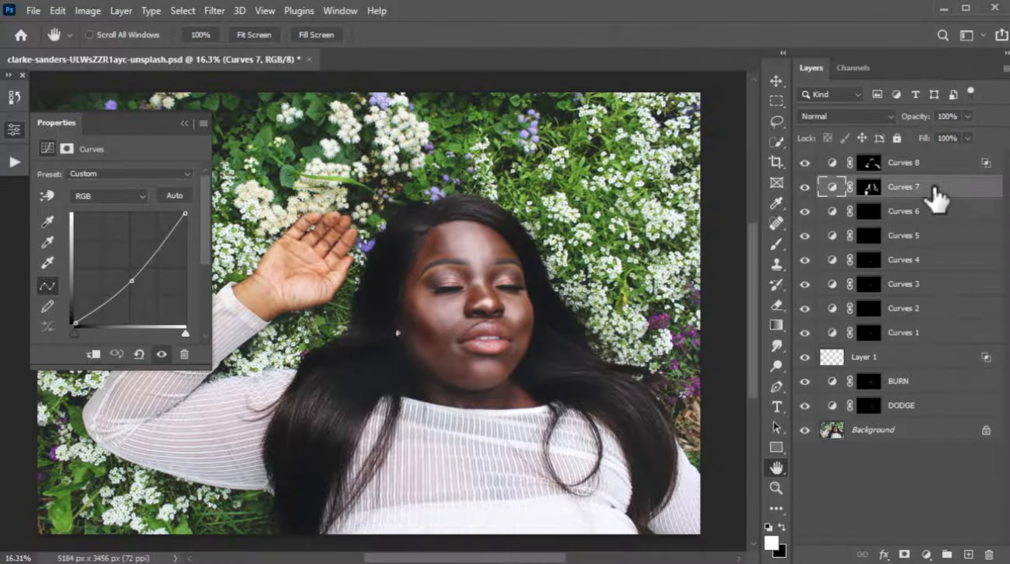
drag(552, 87, 800, 75)
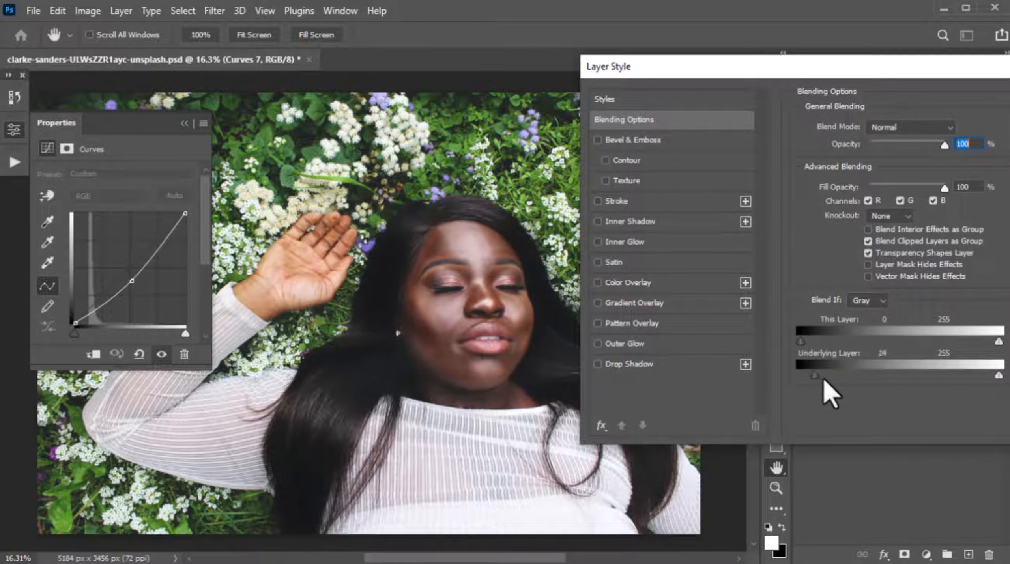
drag(824, 378, 870, 378)
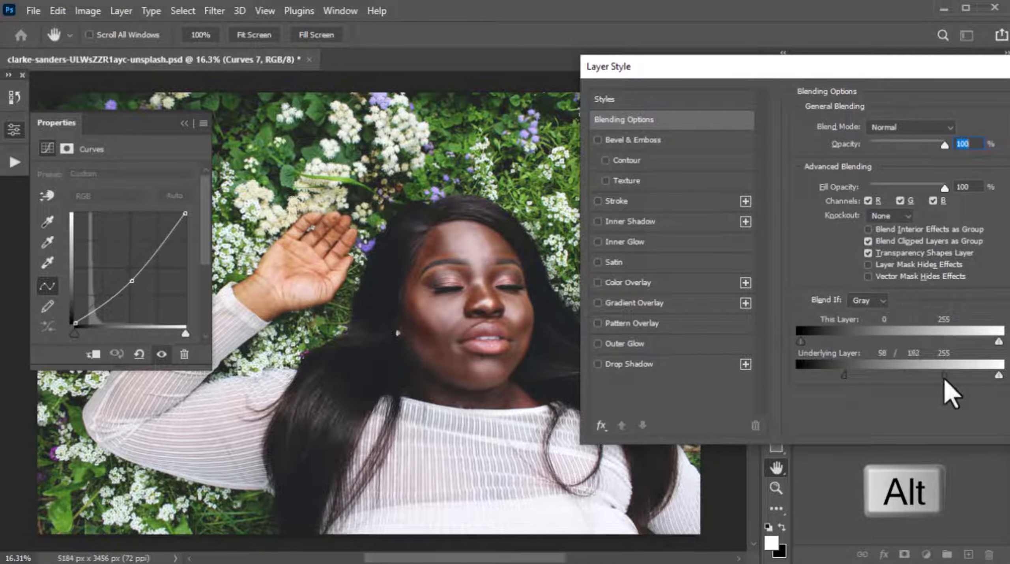
drag(743, 79, 439, 80)
click(816, 107)
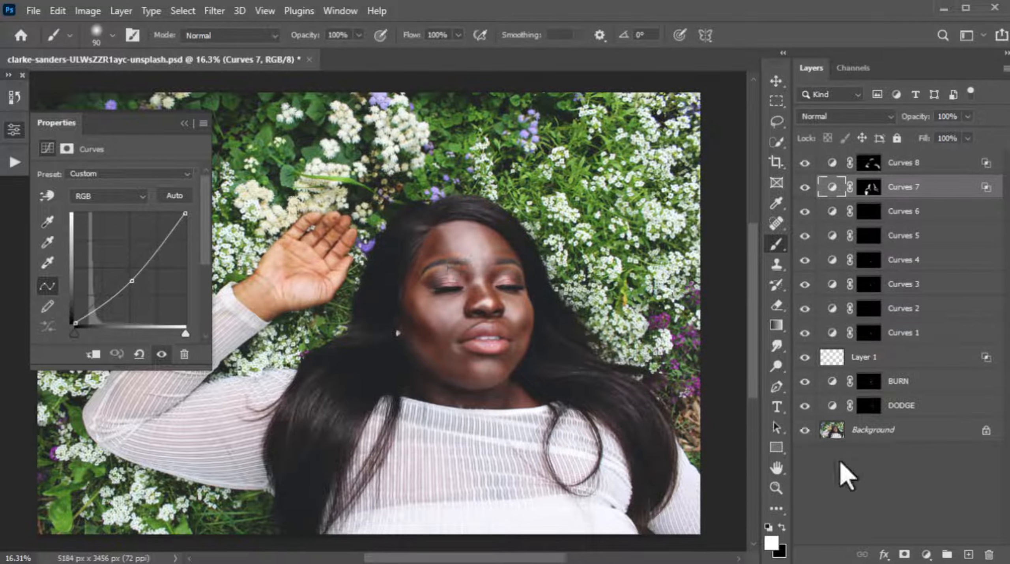
Step: Draw a closed Pen tool path around the upper eyelid on the earring side, from outer to inner corner and back
click(868, 187)
click(865, 167)
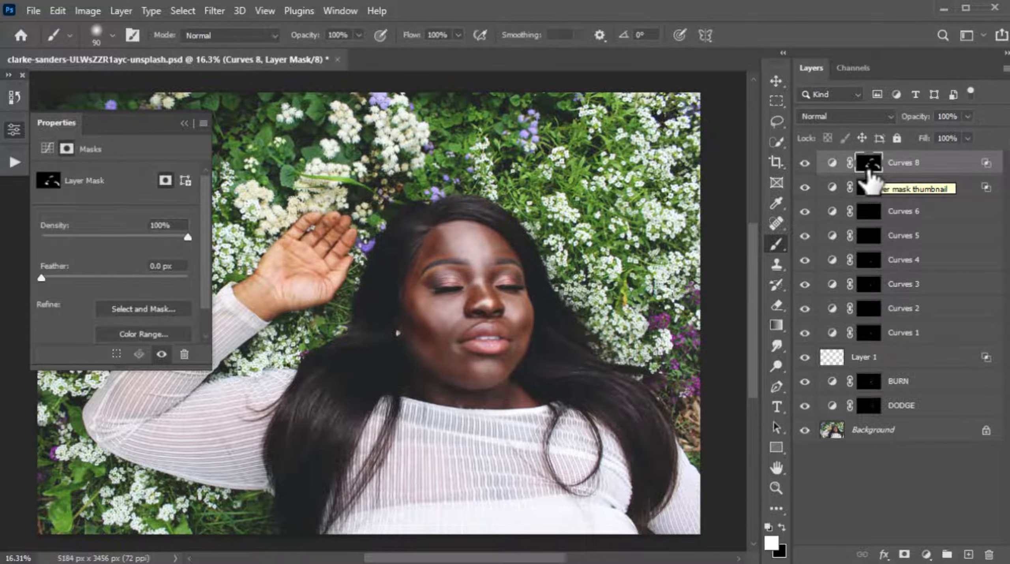
right_click(777, 387)
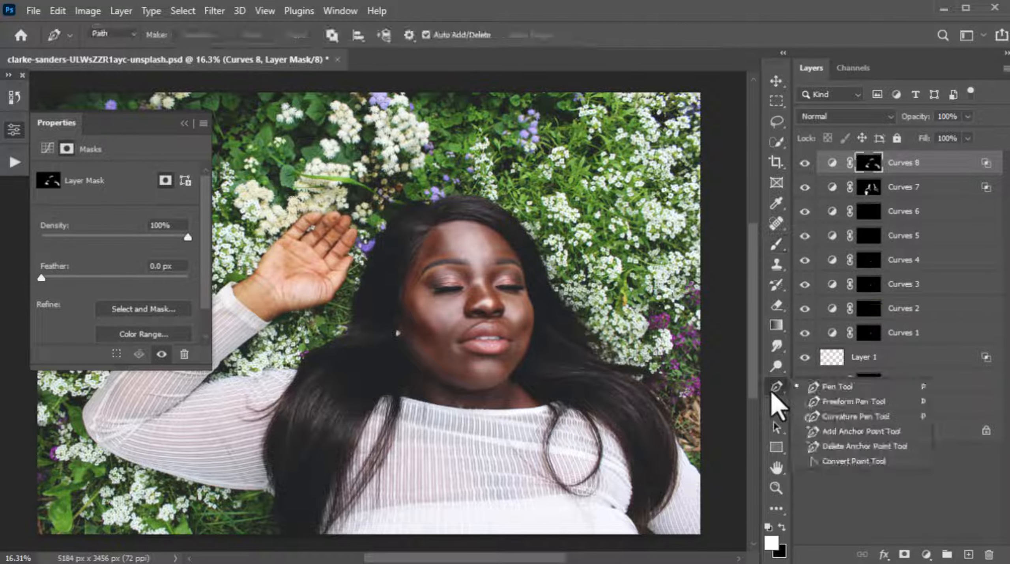
click(845, 389)
scroll(470, 302, up, 2)
scroll(426, 277, up, 5)
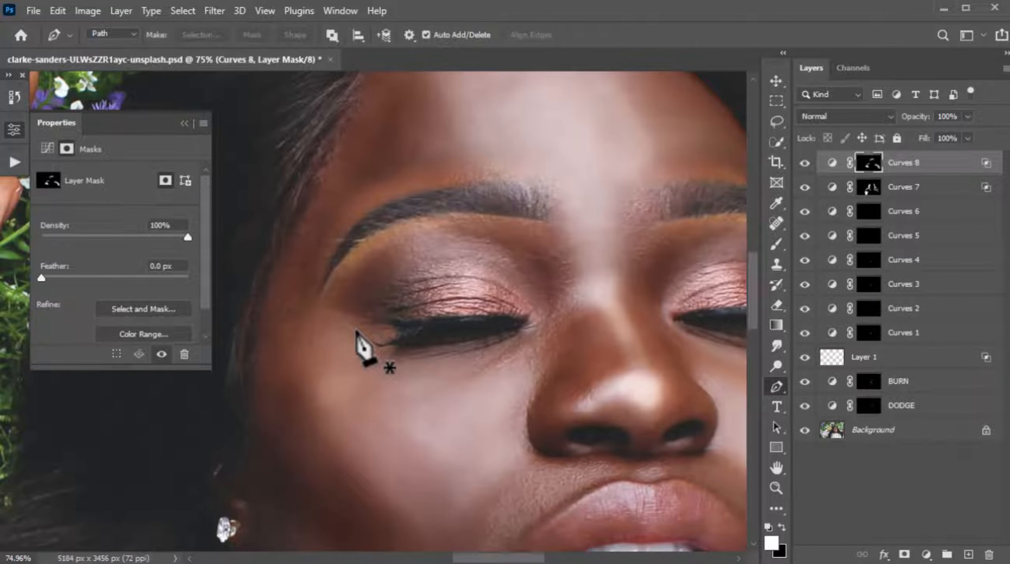
click(356, 329)
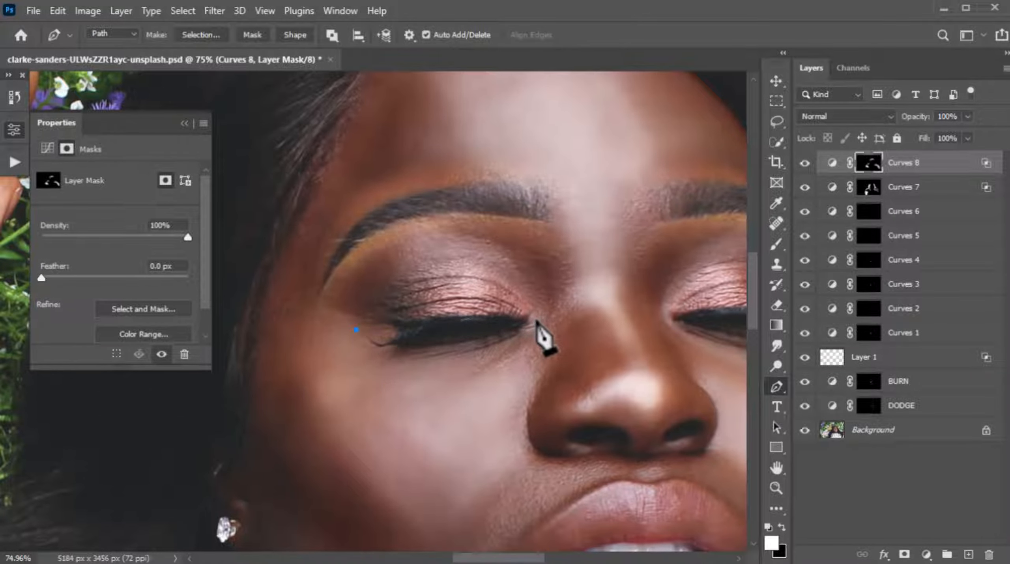
drag(536, 319, 558, 339)
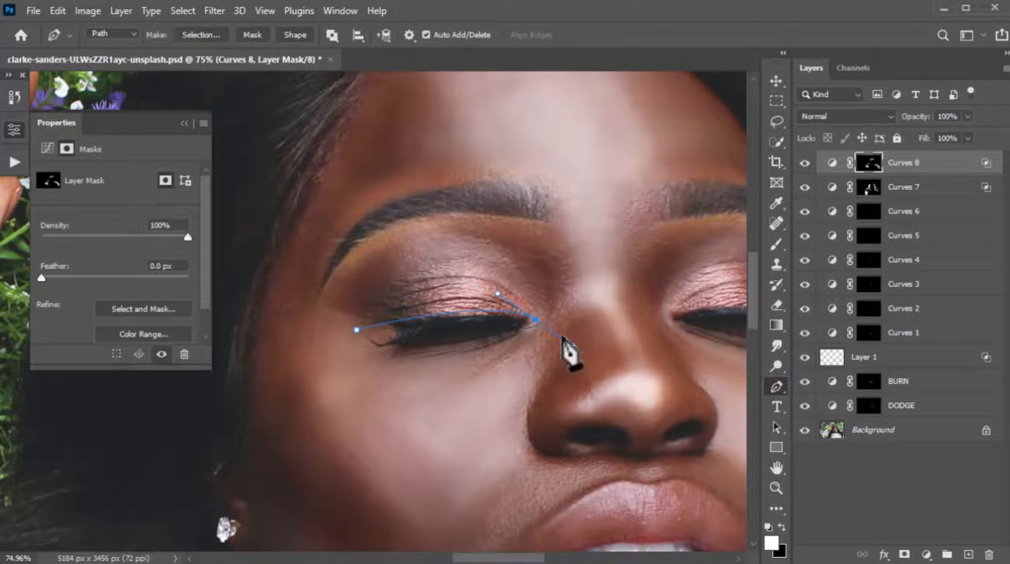
alt+click(535, 320)
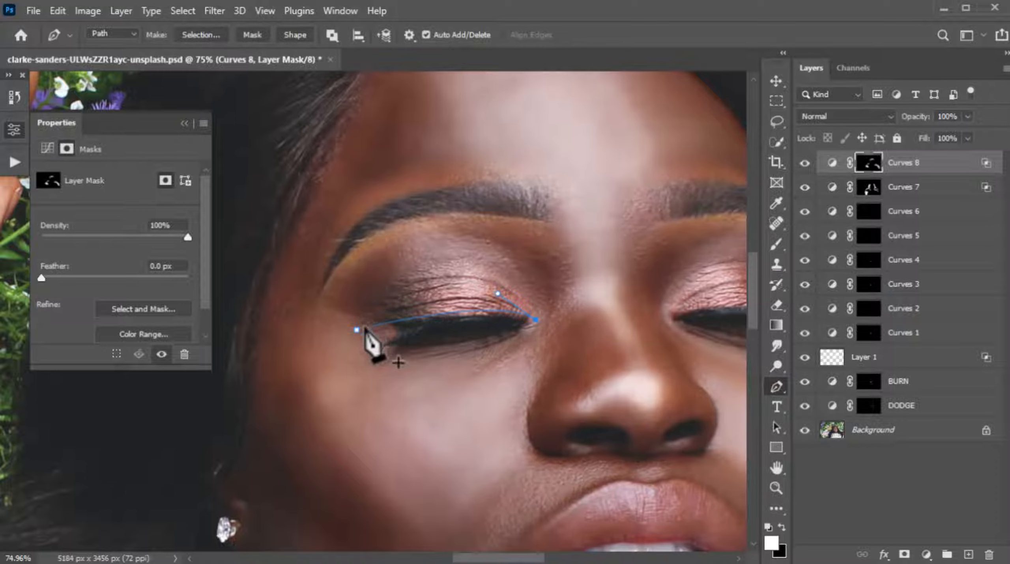
drag(364, 328, 198, 456)
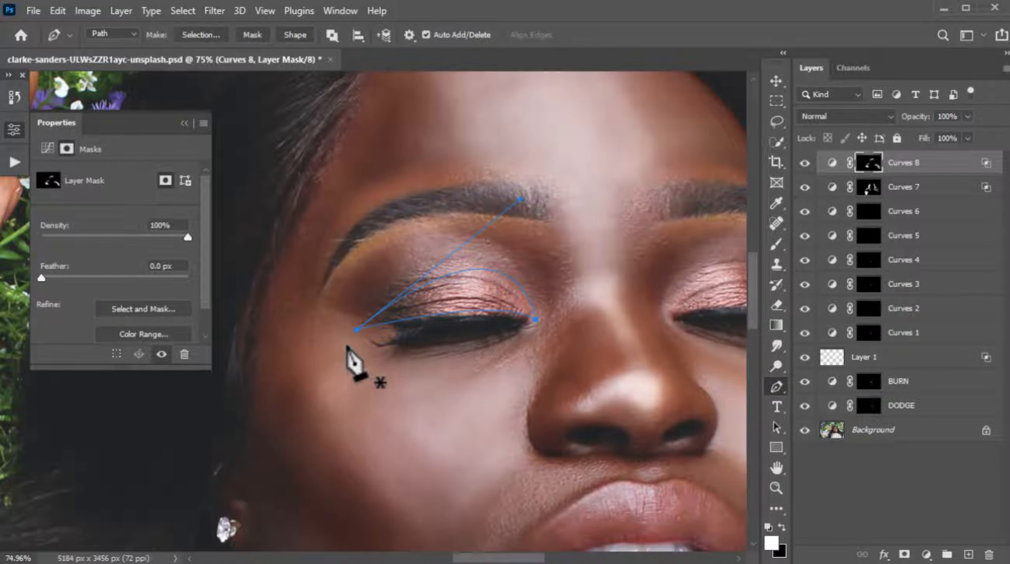
alt+click(357, 330)
key(ctrl+z)
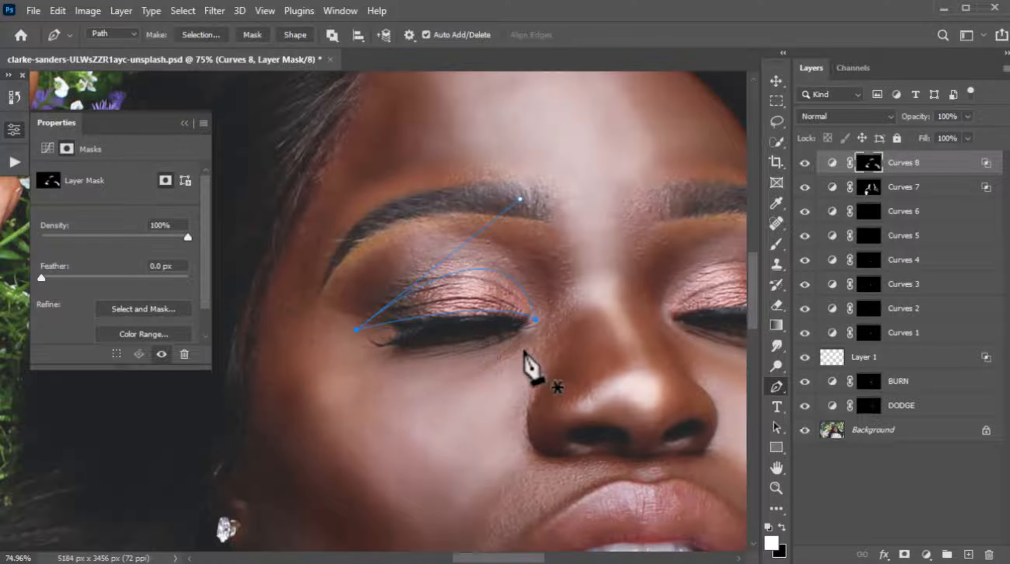
Step: Reshape the upper curve of the eyelid path with the Curvature Pen tool so it follows the pink eyeshadow
right_click(778, 393)
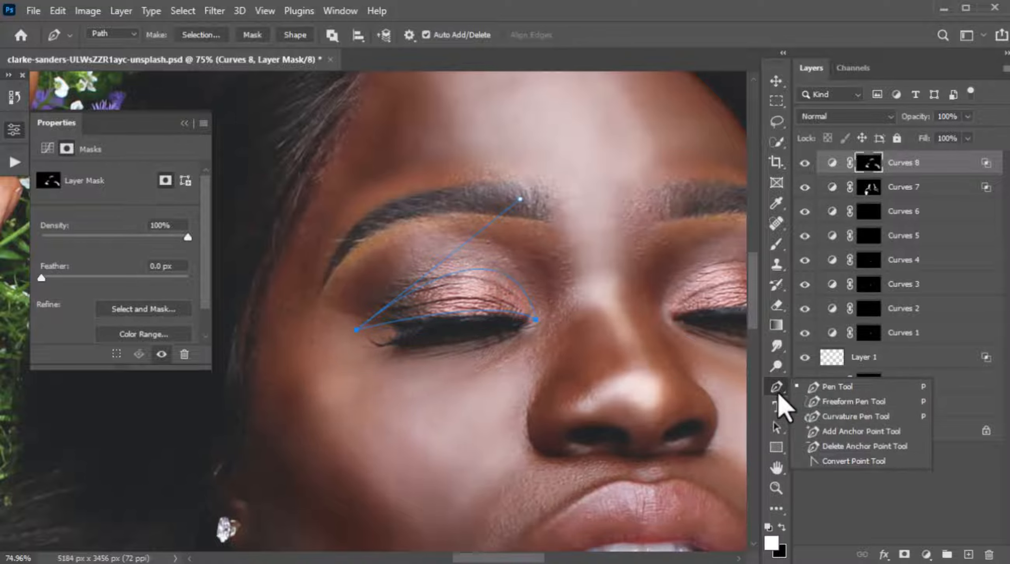
click(828, 418)
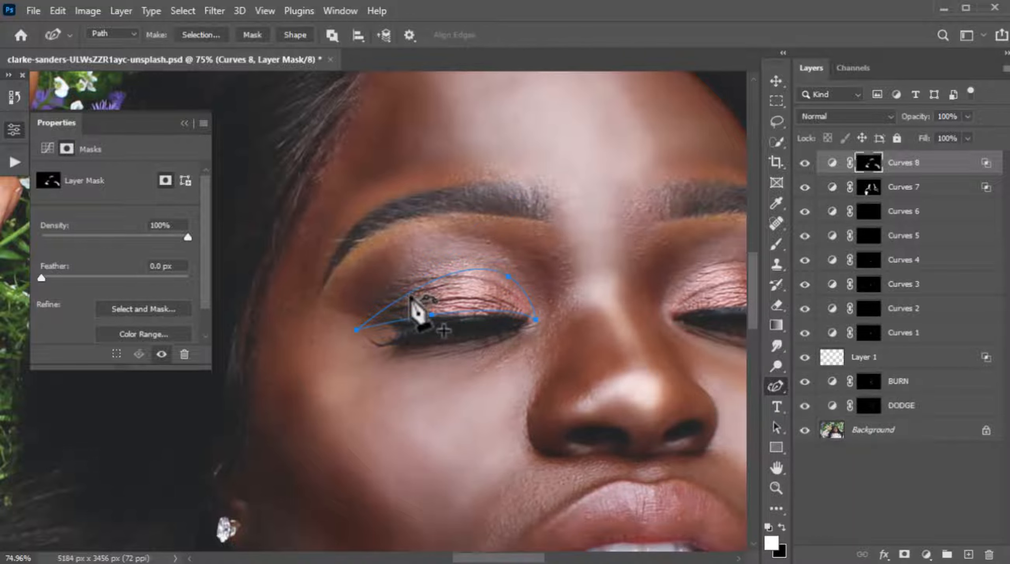
drag(409, 293, 407, 290)
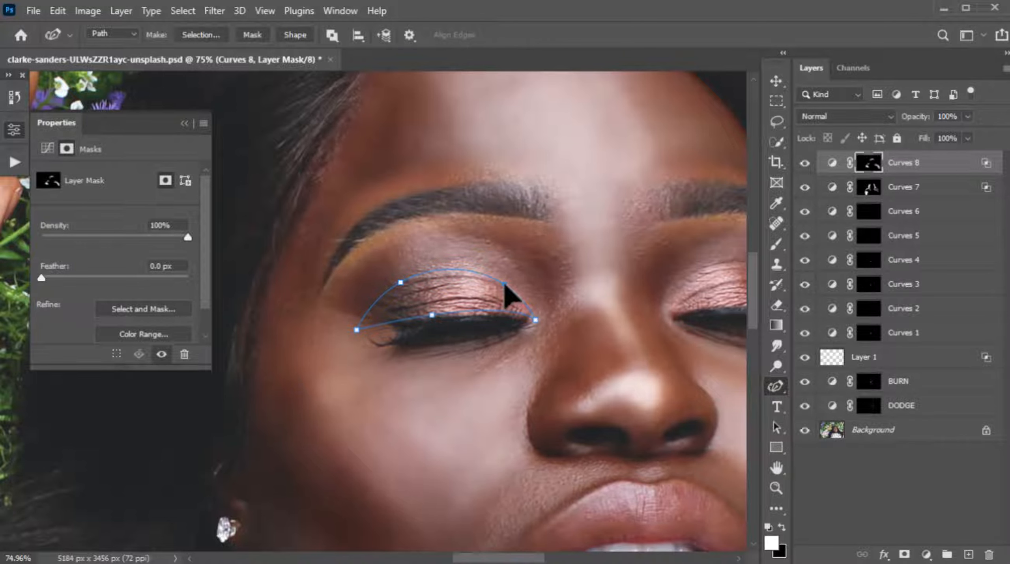
click(505, 284)
drag(503, 287, 506, 281)
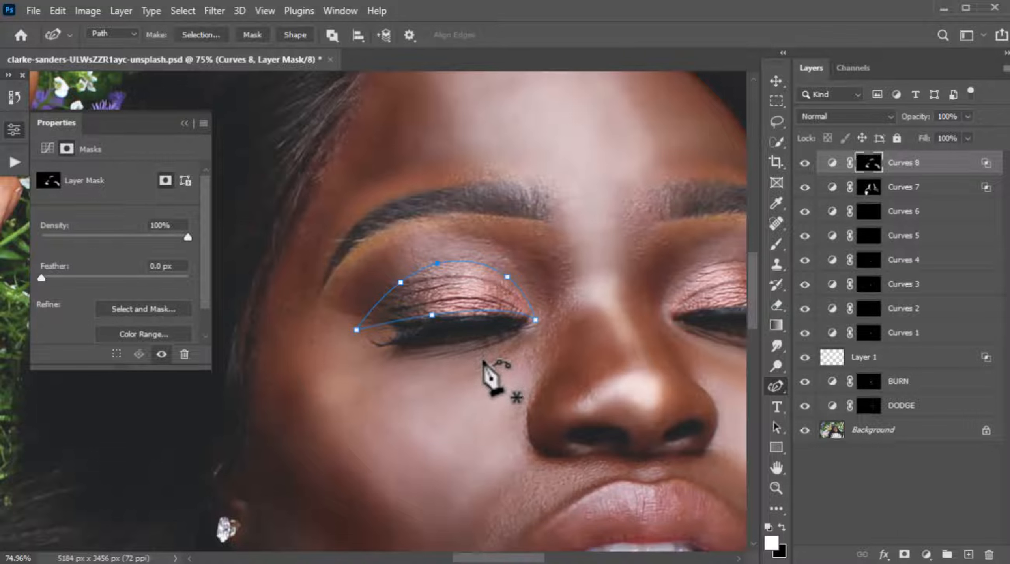
Step: Convert the eyelid path into a selection and add a Hue/Saturation adjustment layer masked to it
right_click(465, 280)
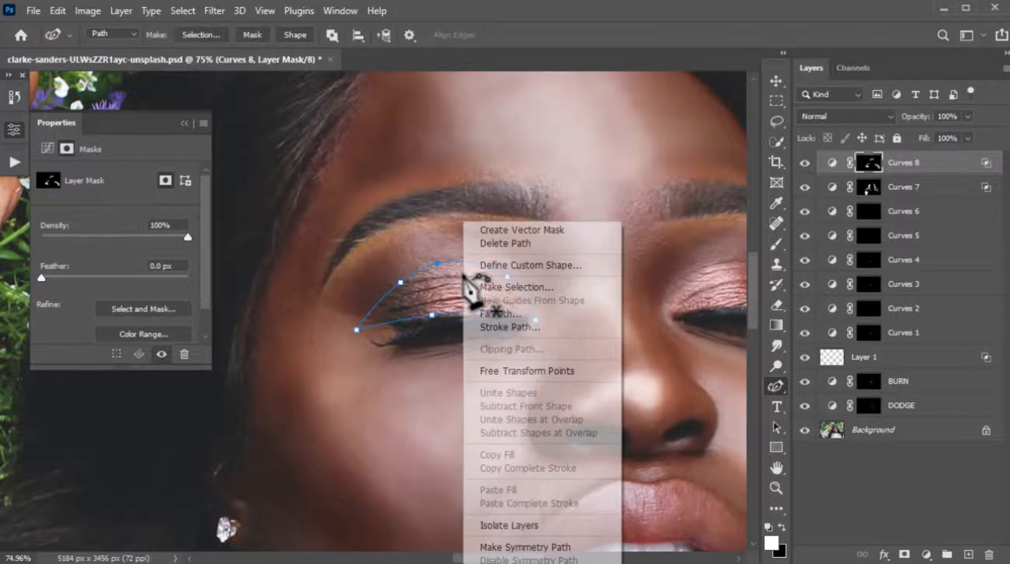
click(498, 287)
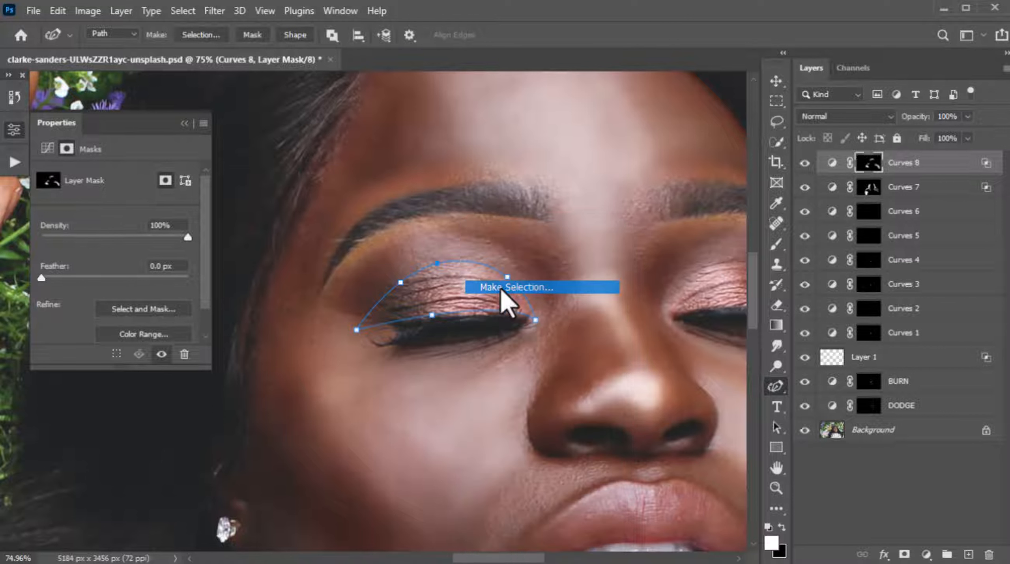
click(559, 142)
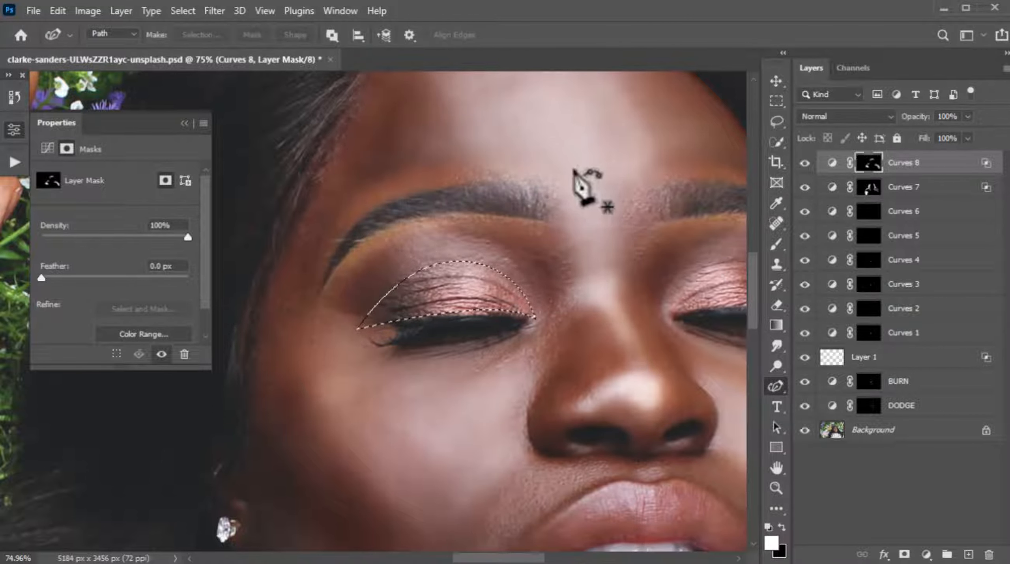
click(926, 555)
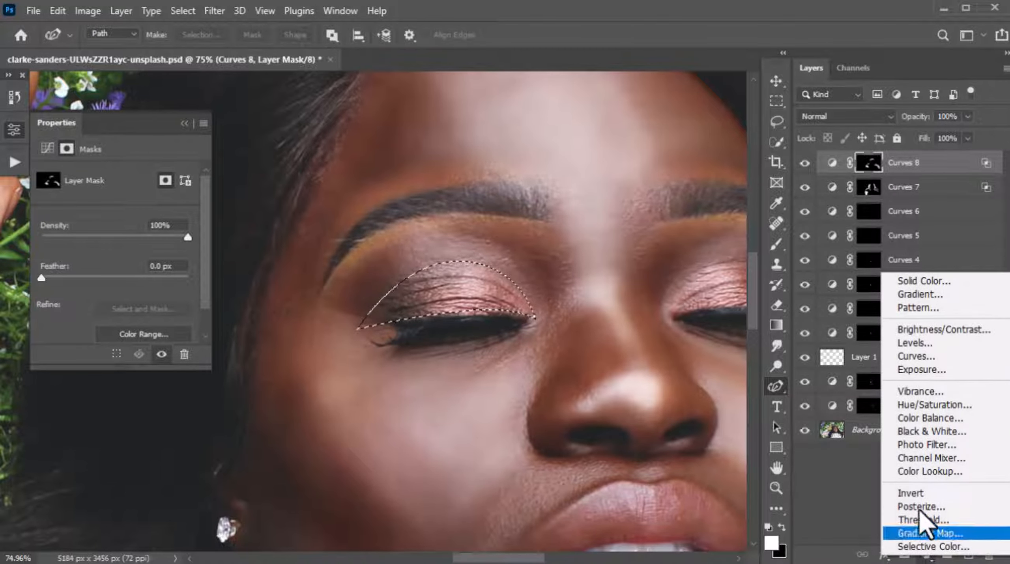
click(924, 405)
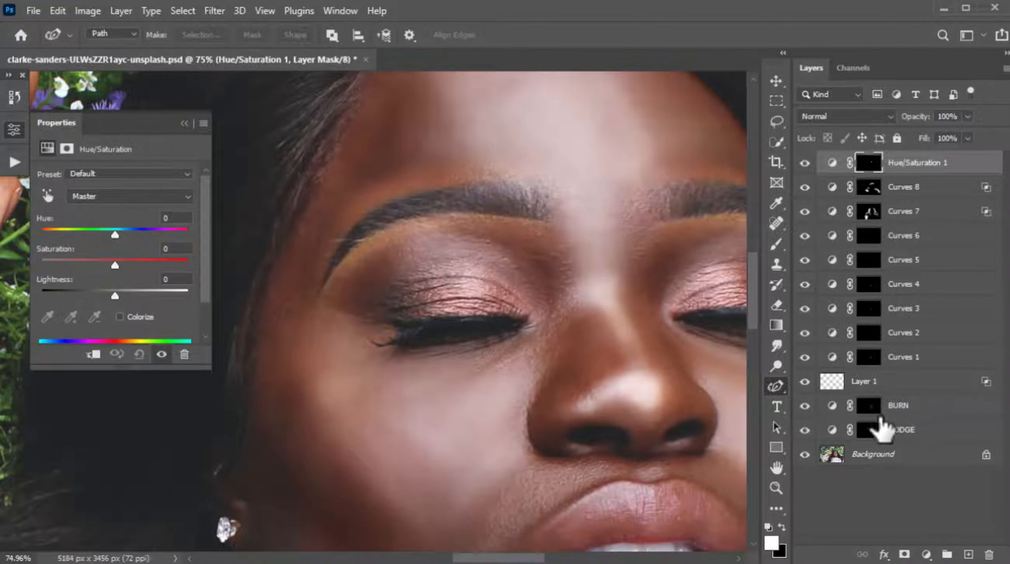